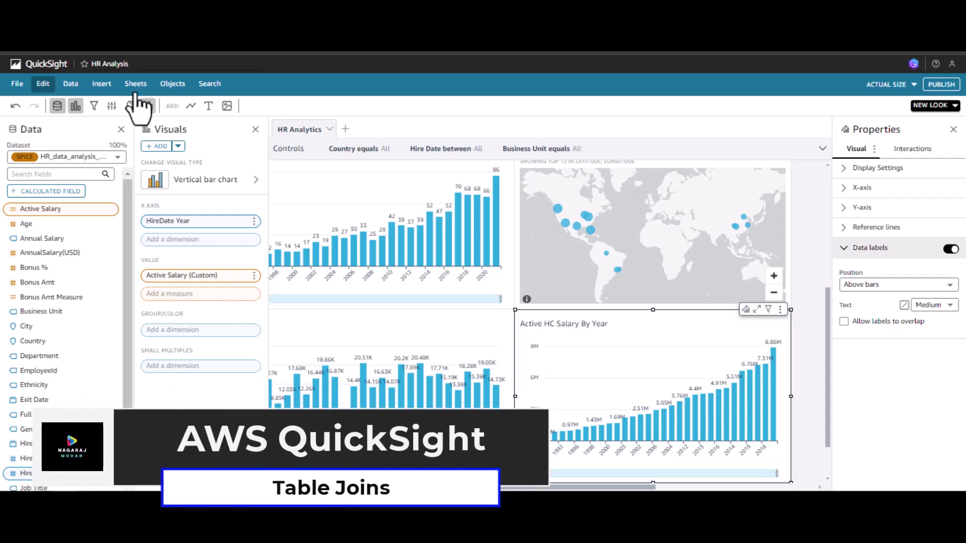
# Step: Publish the analysis by replacing the existing HR Workforce Diversity dashboard
pyautogui.click(942, 85)
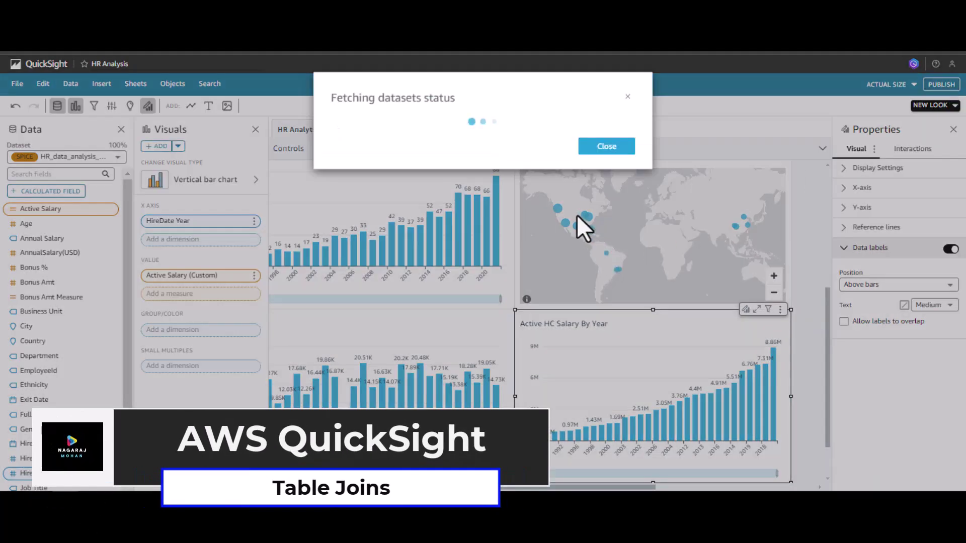
pyautogui.click(391, 142)
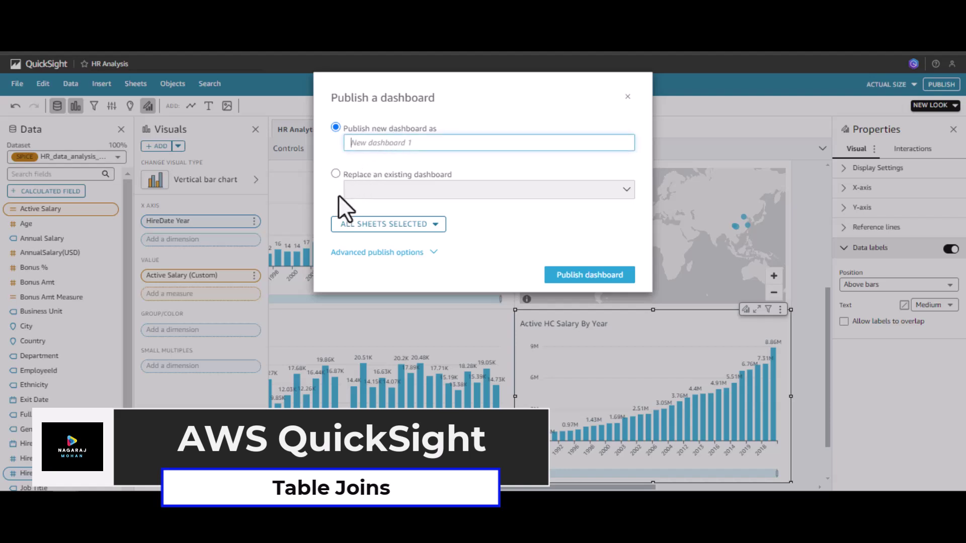
pyautogui.click(340, 174)
pyautogui.click(365, 191)
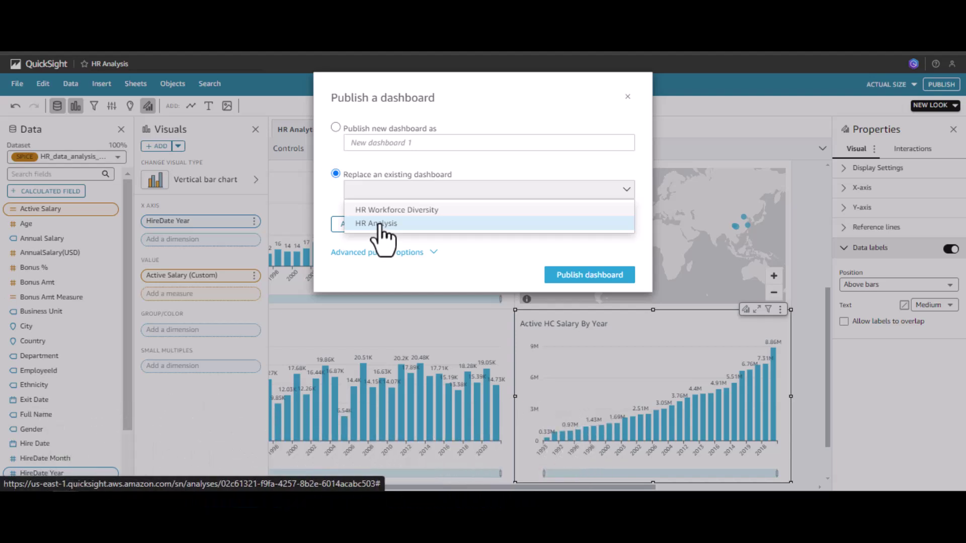
pyautogui.click(385, 210)
pyautogui.click(561, 276)
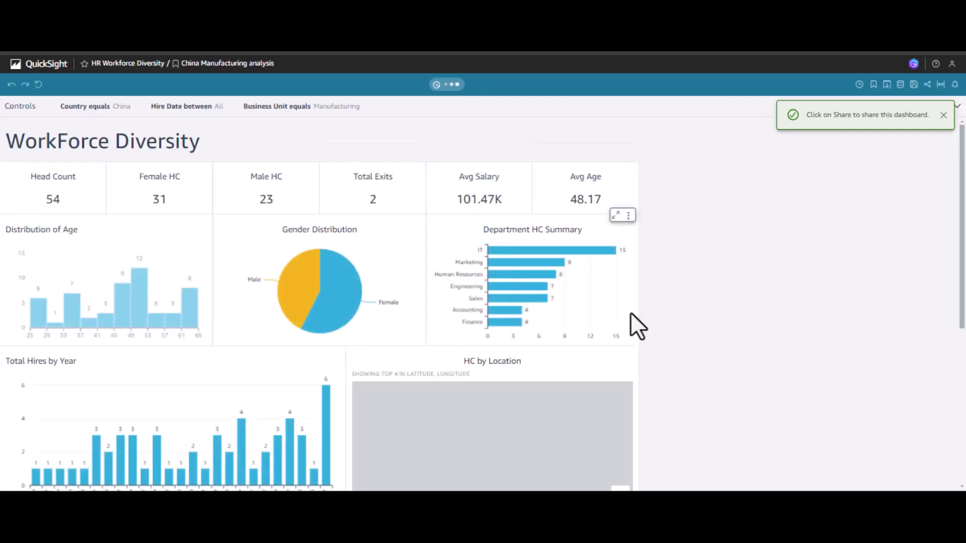
# Step: Scroll through the published dashboard and return to the QuickSight Analyses list
pyautogui.moveTo(961, 250); pyautogui.dragTo(955, 409)
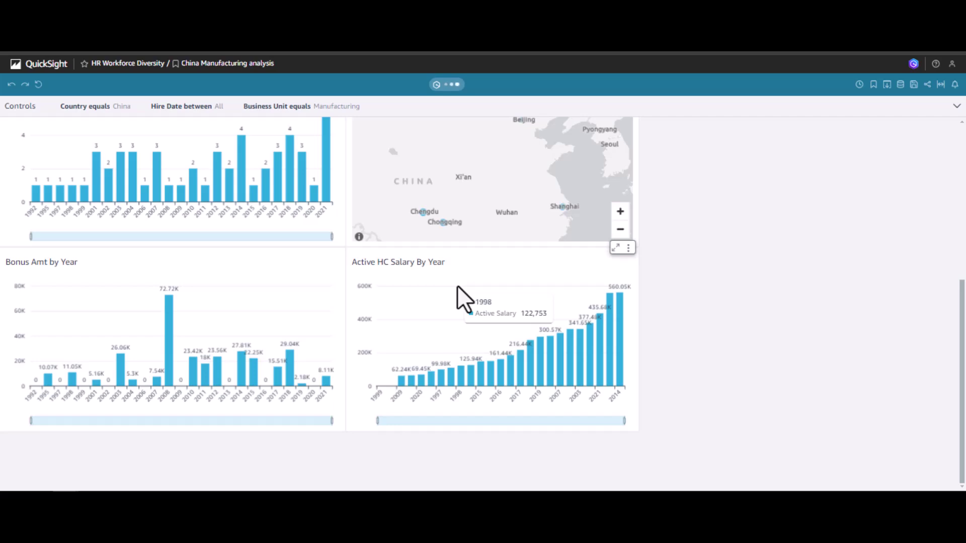
pyautogui.moveTo(961, 307); pyautogui.dragTo(959, 103)
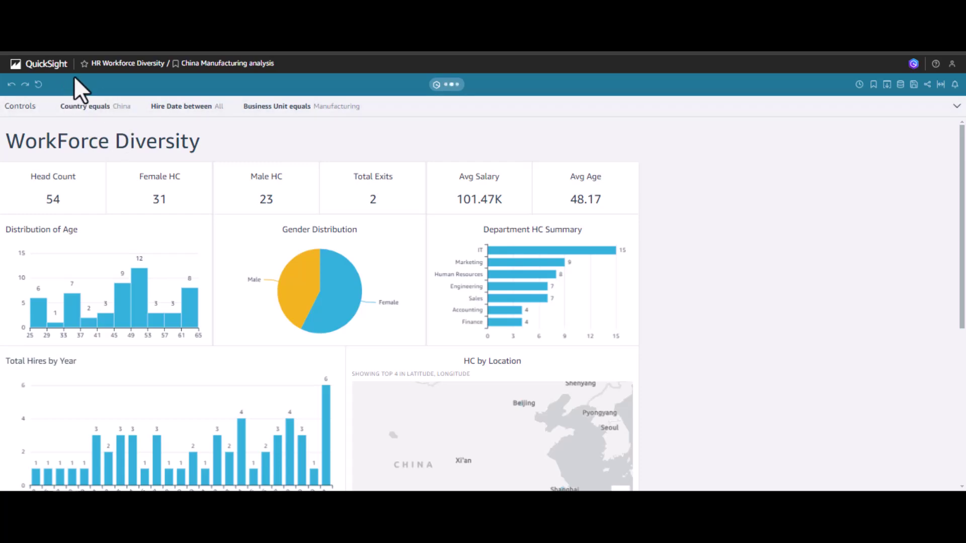
pyautogui.click(15, 64)
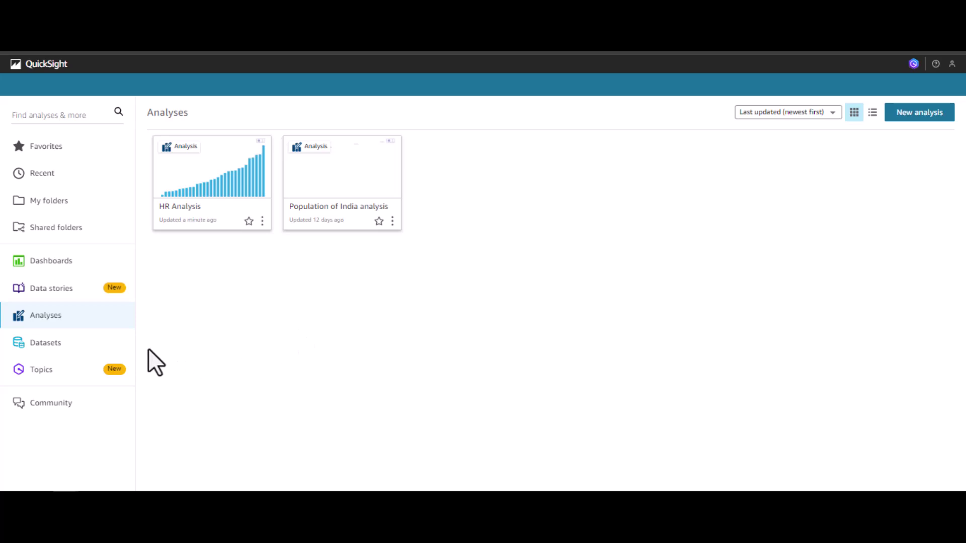
# Step: From the HR Analysis, go to Manage datasets and edit HR_data_analysis_dataset
pyautogui.click(204, 193)
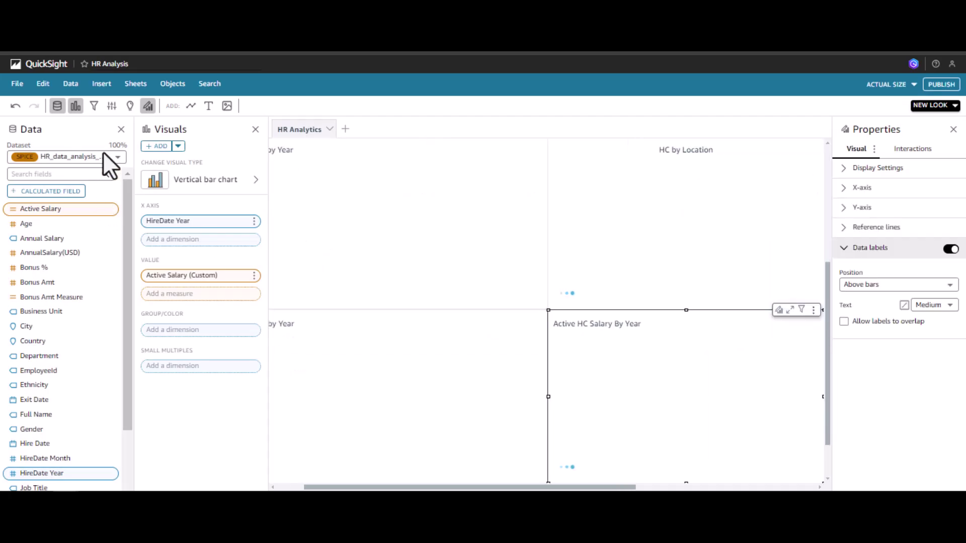
pyautogui.click(111, 157)
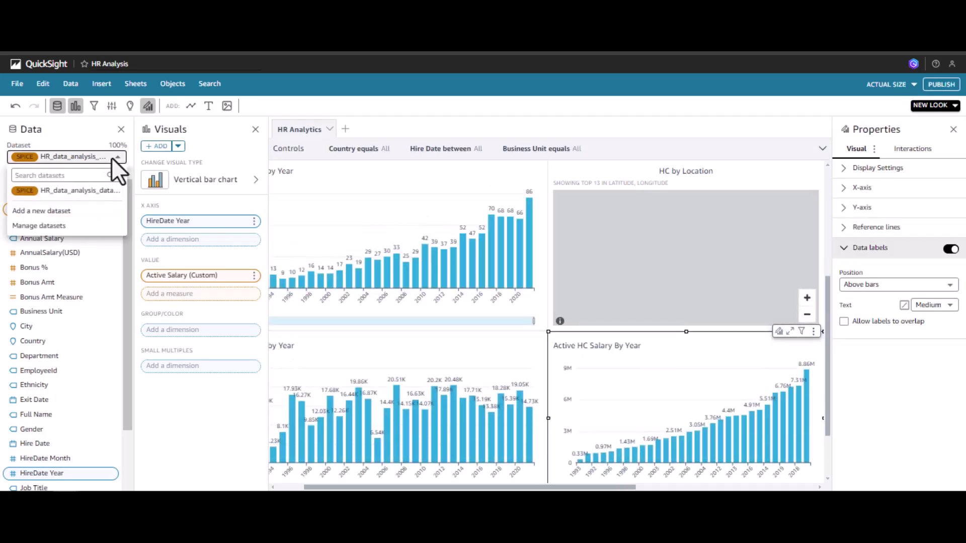
pyautogui.click(53, 226)
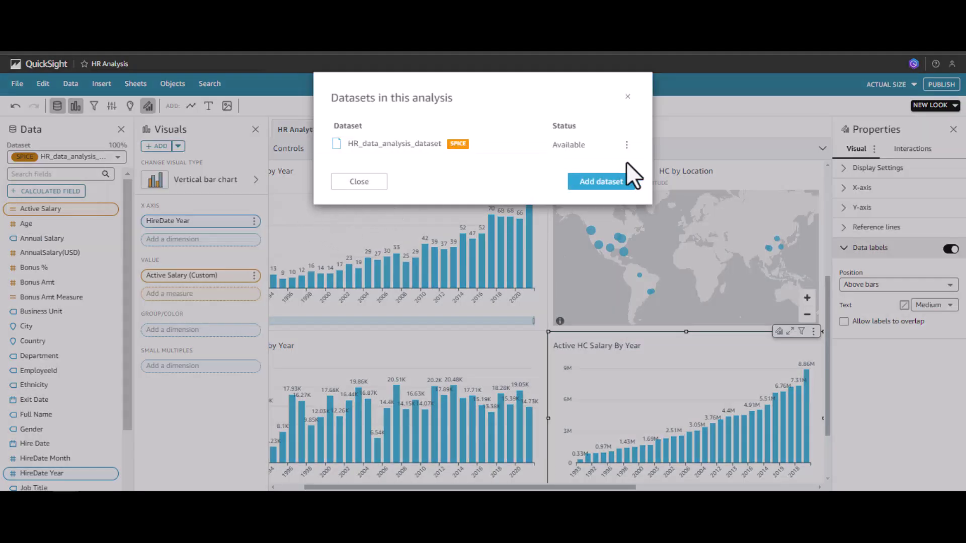
pyautogui.click(626, 146)
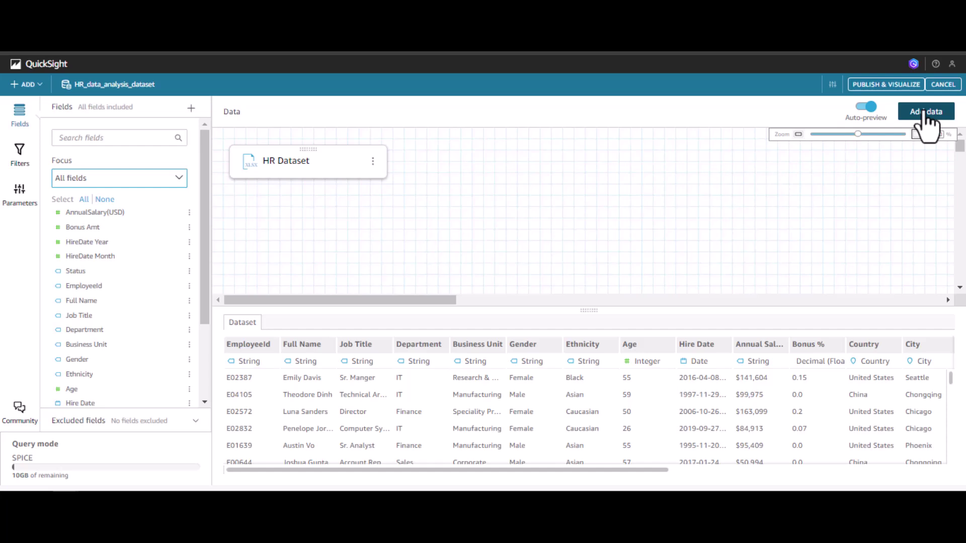
# Step: Upload HR_transfer_data_anaysis.csv as additional data beside HR Dataset
pyautogui.click(924, 113)
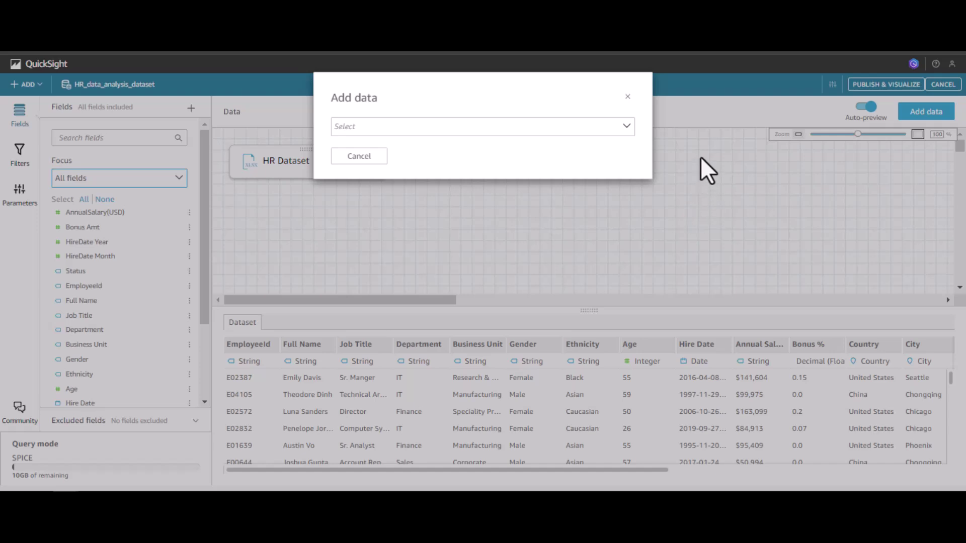
pyautogui.click(567, 129)
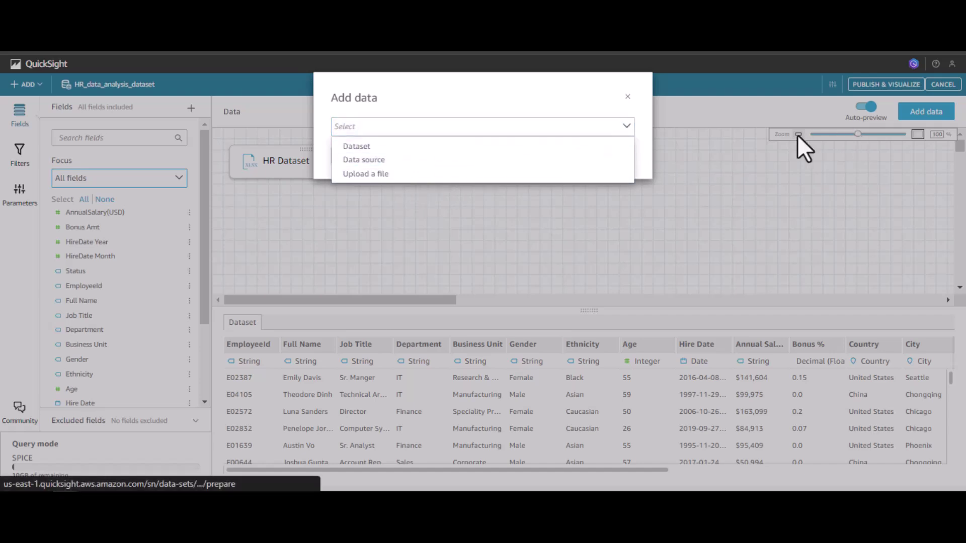
pyautogui.click(383, 176)
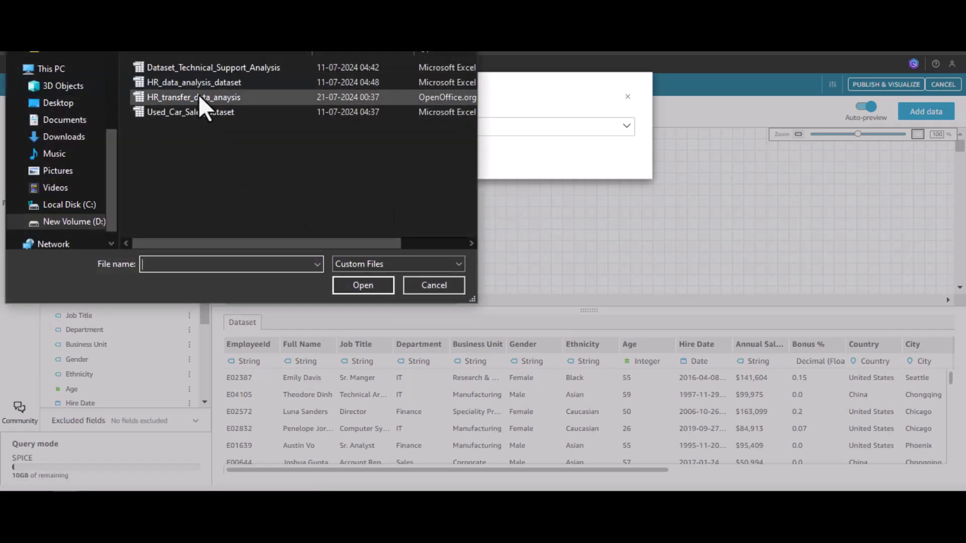
pyautogui.click(198, 97)
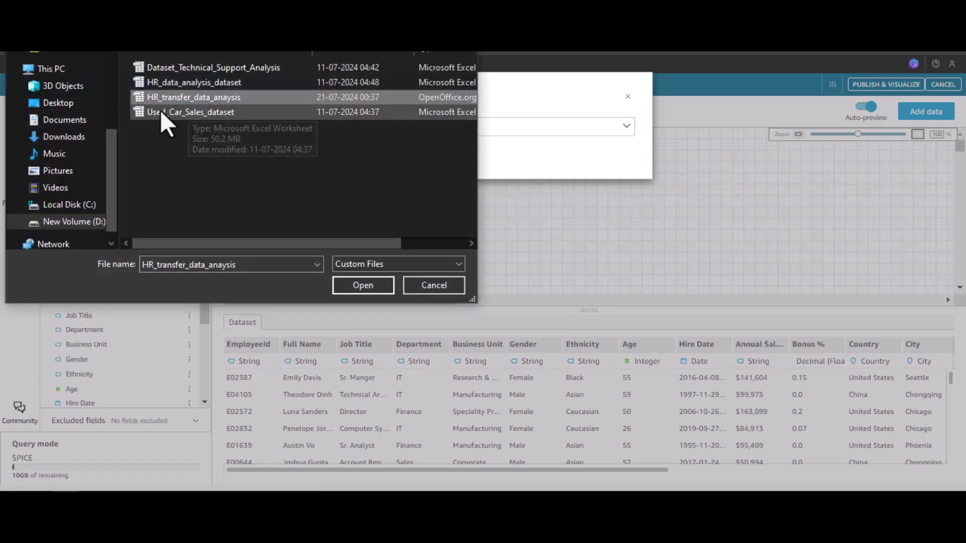
pyautogui.click(363, 286)
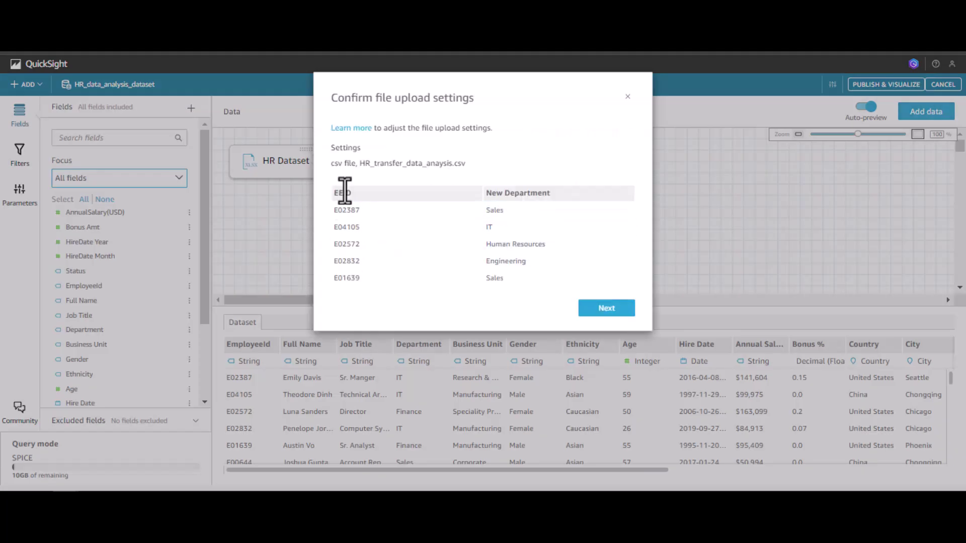
pyautogui.moveTo(338, 193); pyautogui.dragTo(346, 193)
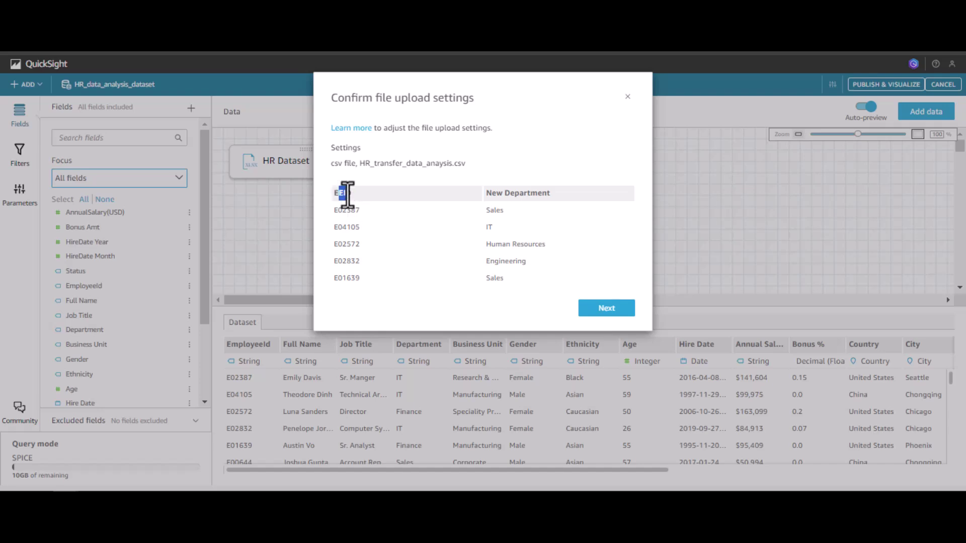
pyautogui.doubleClick(525, 193)
pyautogui.click(606, 308)
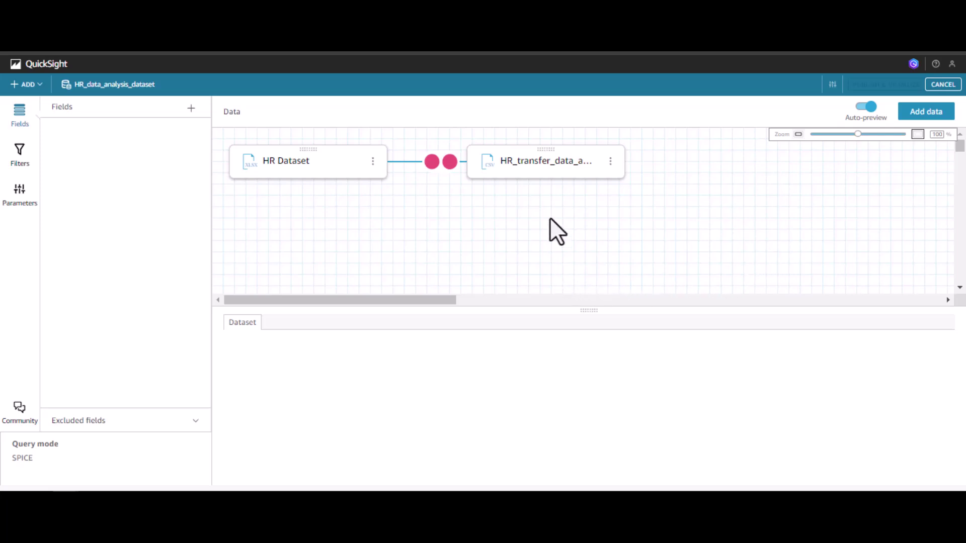
# Step: Apply a left join matching HR Dataset's EmployeeId to the CSV's EEID field
pyautogui.click(437, 164)
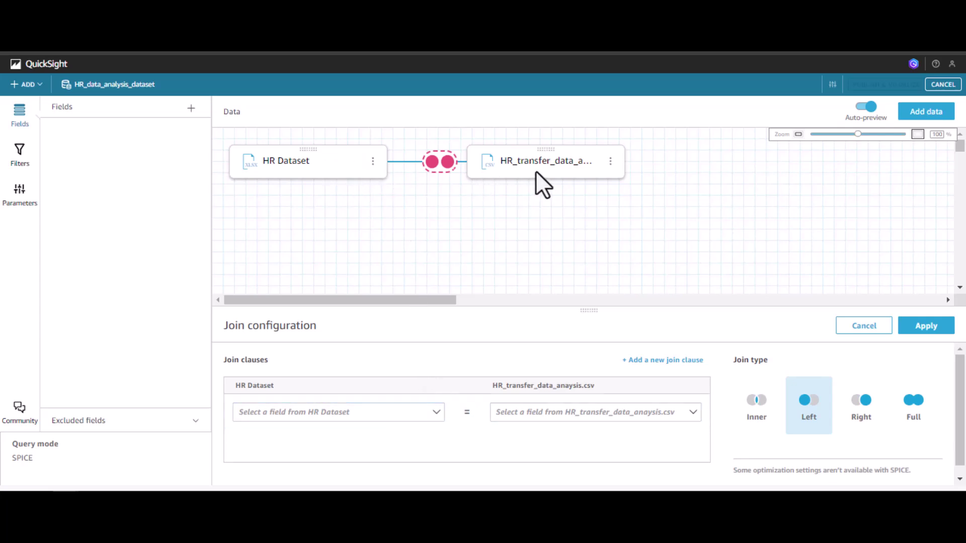
pyautogui.click(436, 413)
pyautogui.click(347, 316)
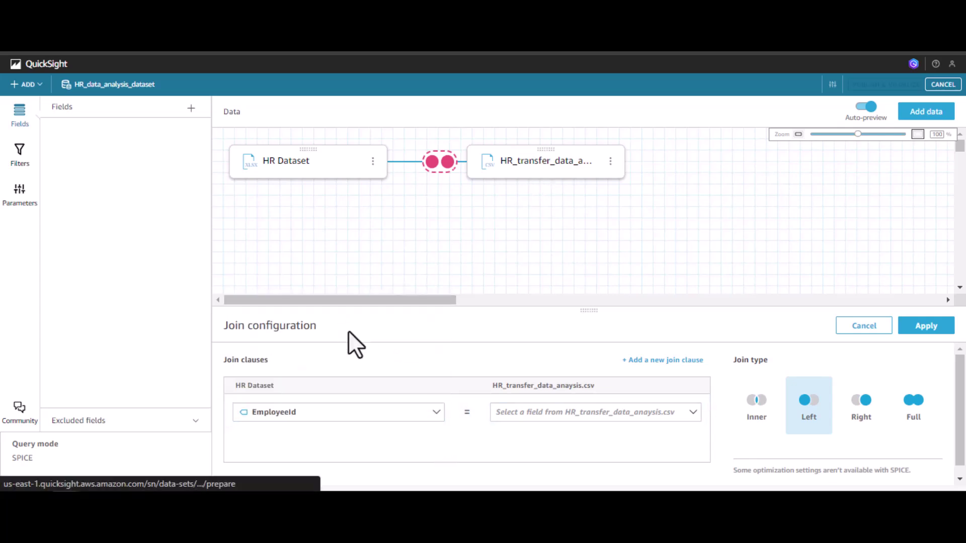
pyautogui.click(591, 424)
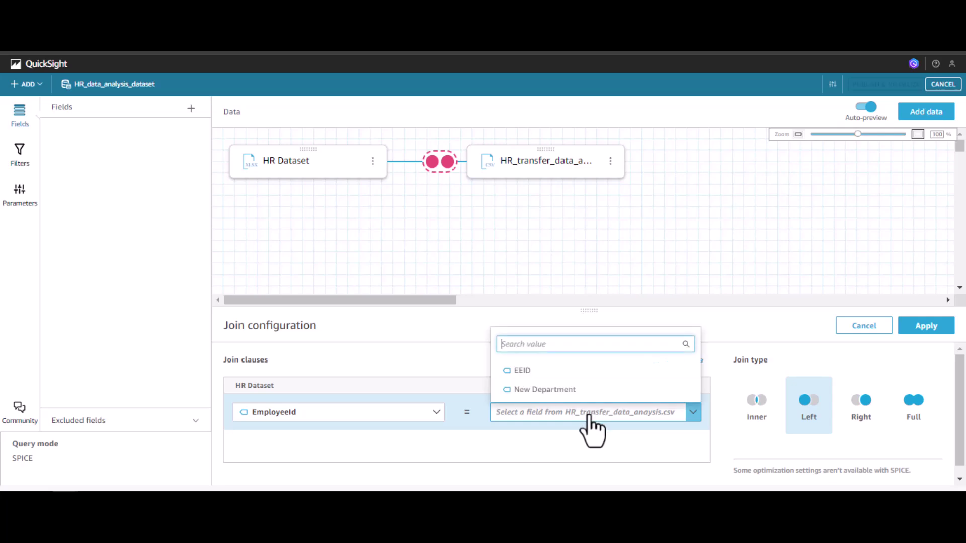
pyautogui.click(528, 373)
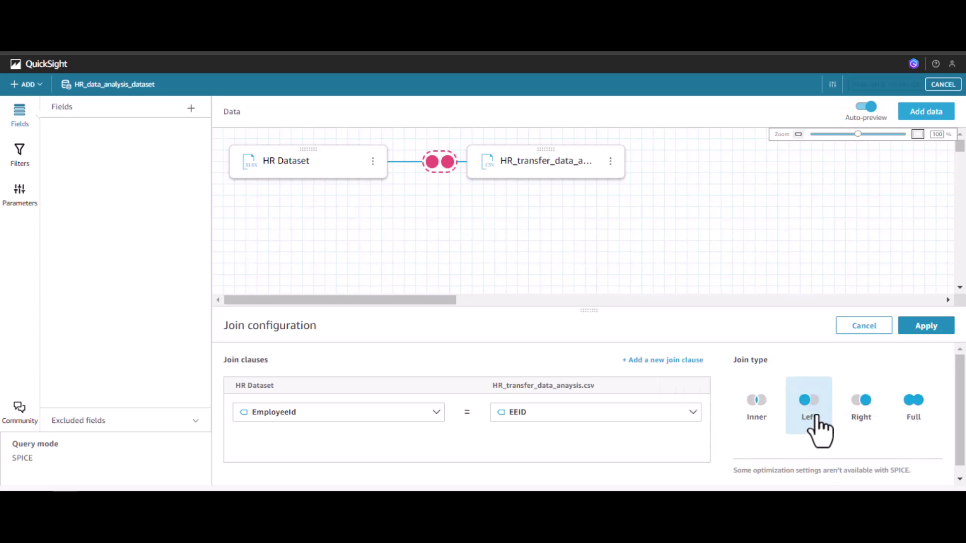
pyautogui.click(916, 335)
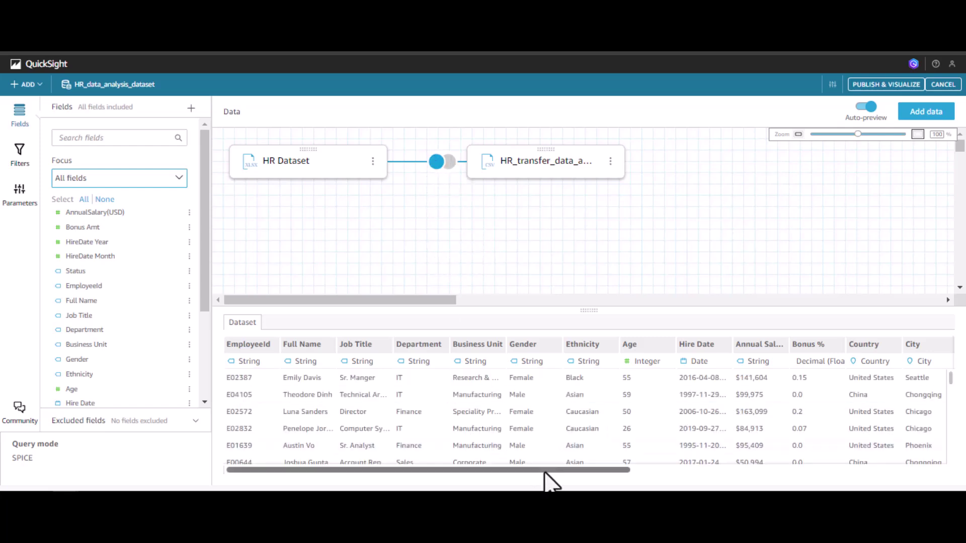
# Step: Scroll the joined preview right to inspect the New Department column values
pyautogui.moveTo(547, 470); pyautogui.dragTo(927, 487)
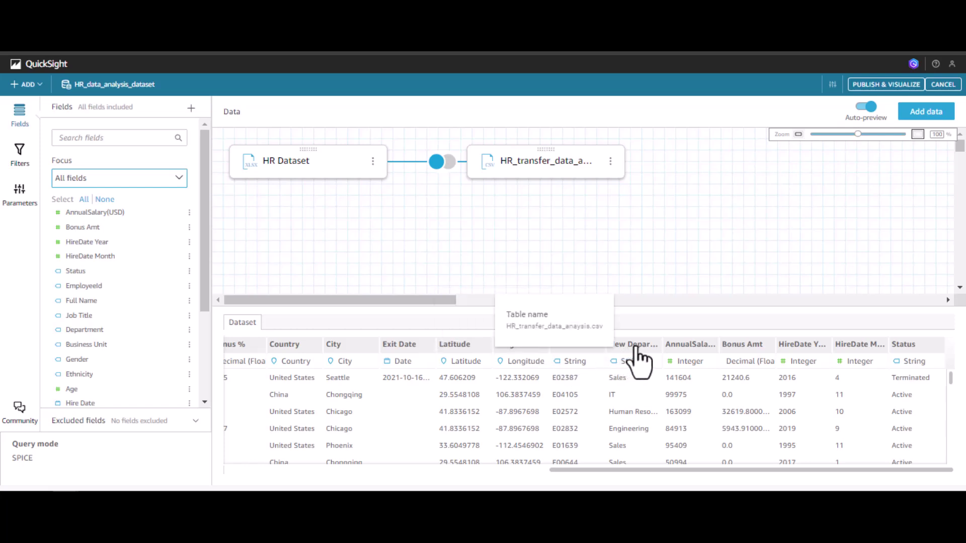
pyautogui.click(622, 380)
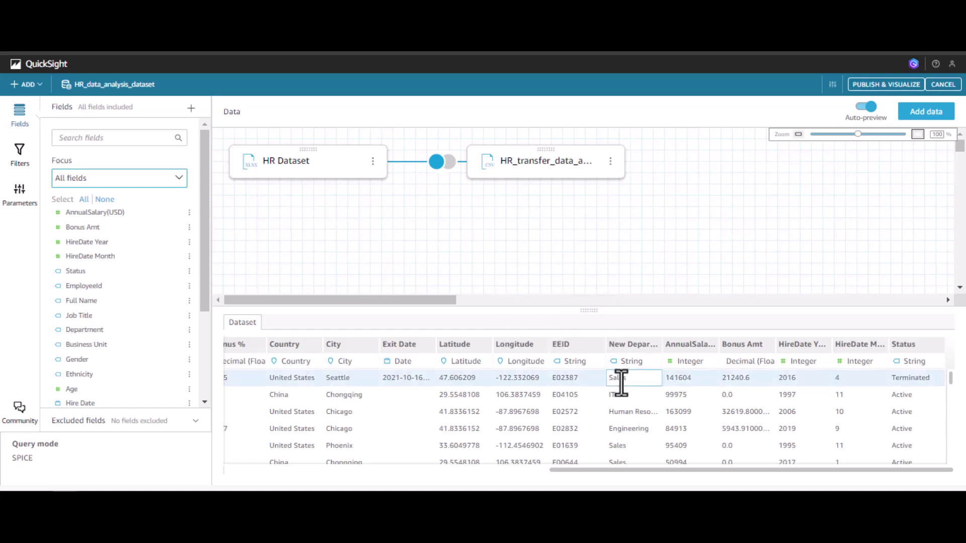
pyautogui.moveTo(952, 378); pyautogui.dragTo(962, 356)
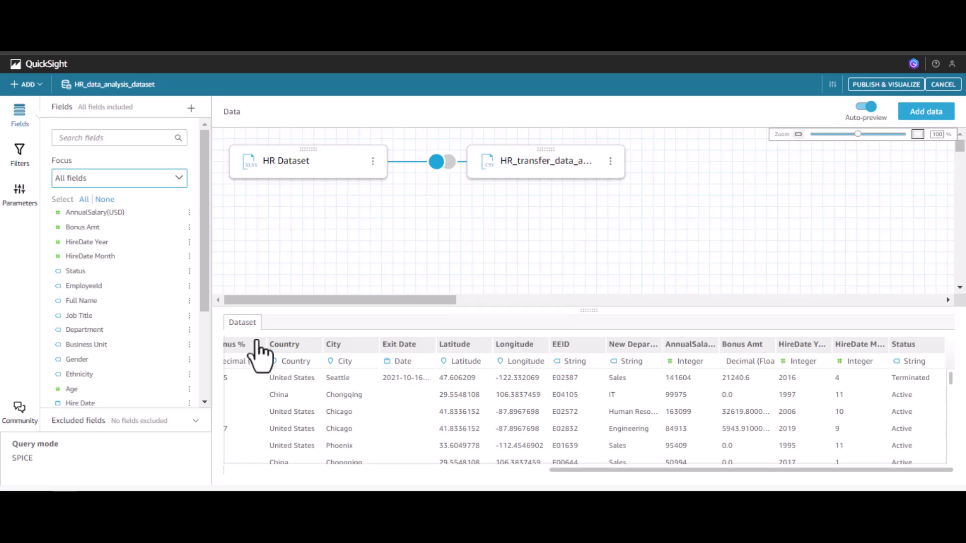
pyautogui.scroll(-1, 206, 302)
pyautogui.moveTo(204, 319); pyautogui.dragTo(215, 400)
# Step: Exclude the EEID field and widen the New Department column, then scroll back left
pyautogui.click(189, 385)
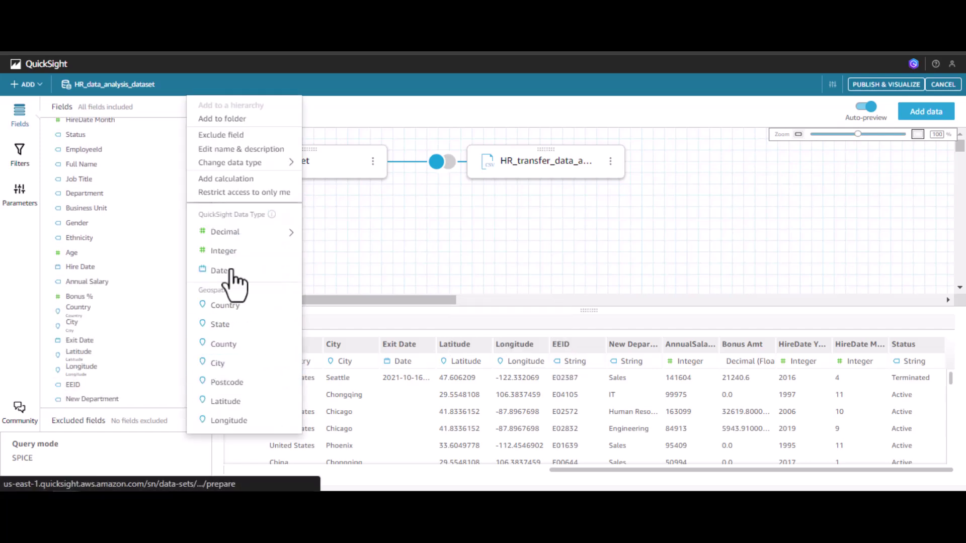
pyautogui.click(222, 135)
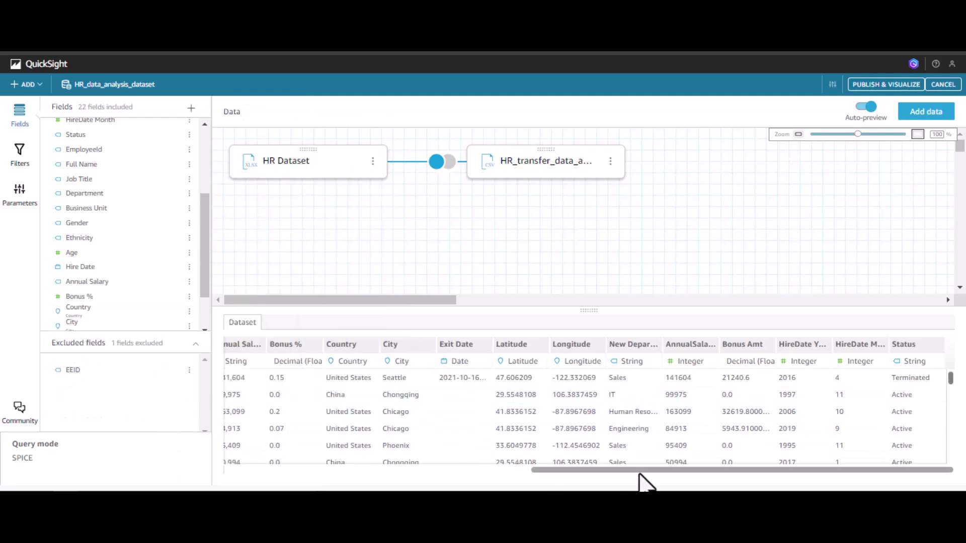
pyautogui.moveTo(639, 471); pyautogui.dragTo(621, 471)
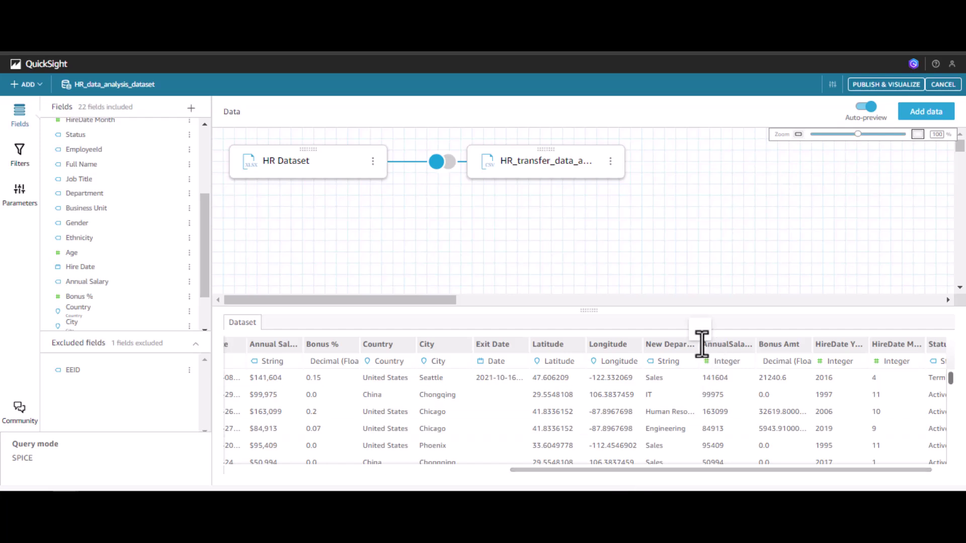
pyautogui.moveTo(694, 344); pyautogui.dragTo(721, 344)
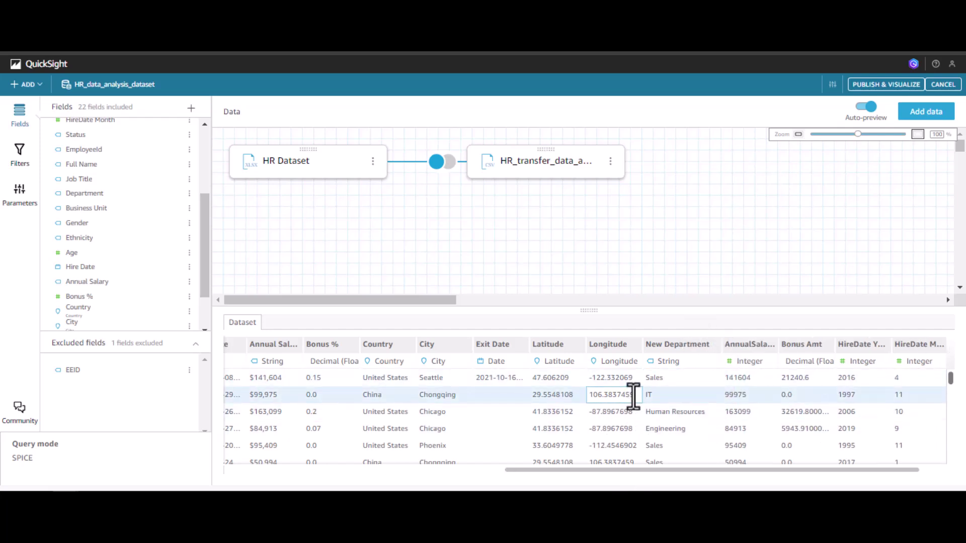
pyautogui.moveTo(200, 237); pyautogui.dragTo(210, 165)
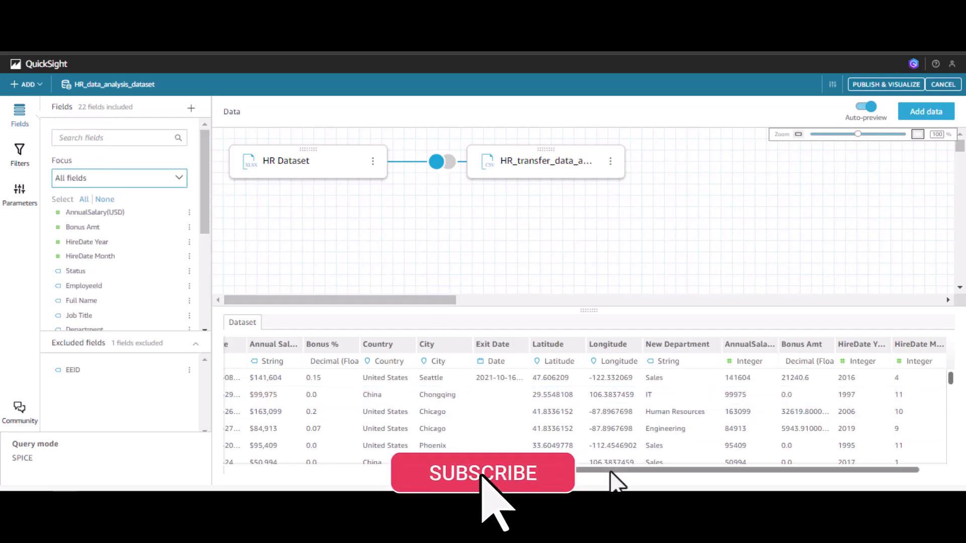
pyautogui.moveTo(612, 476); pyautogui.dragTo(221, 459)
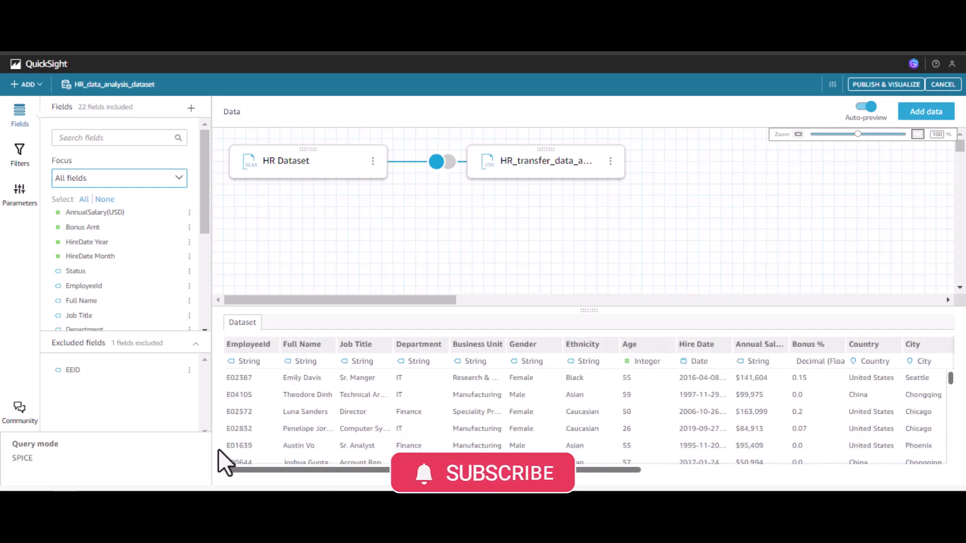
# Step: Add a new calculated field and insert the ifelse function into its formula
pyautogui.click(191, 108)
pyautogui.click(206, 126)
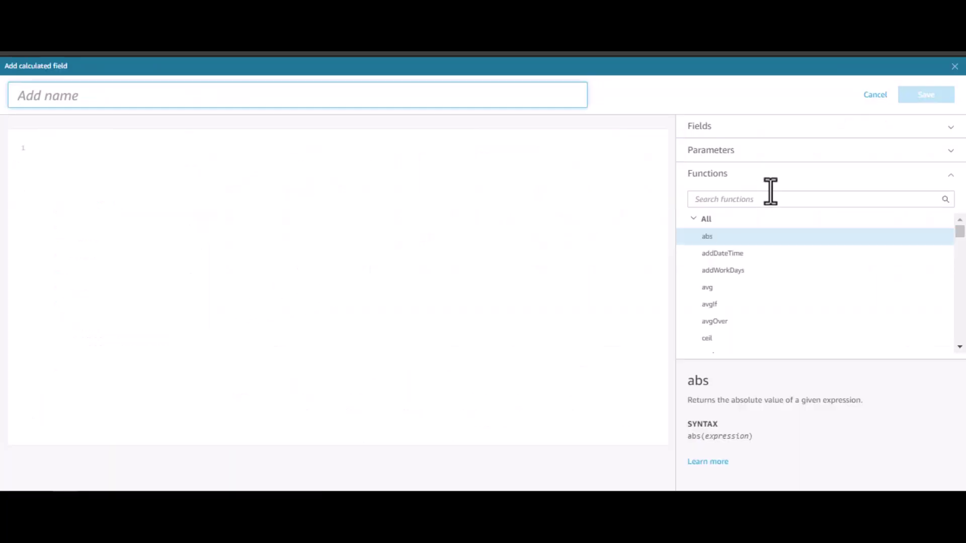
pyautogui.click(891, 199)
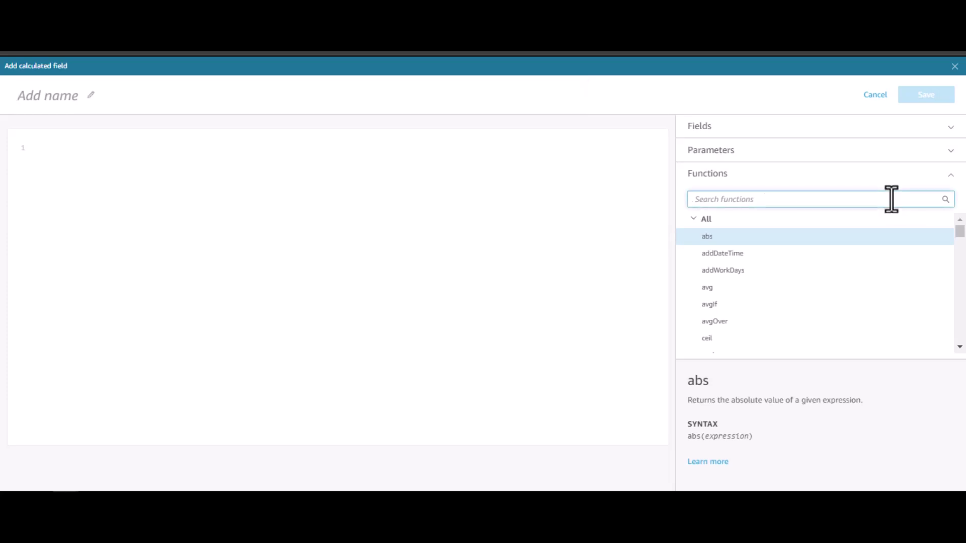
pyautogui.write('ifc')
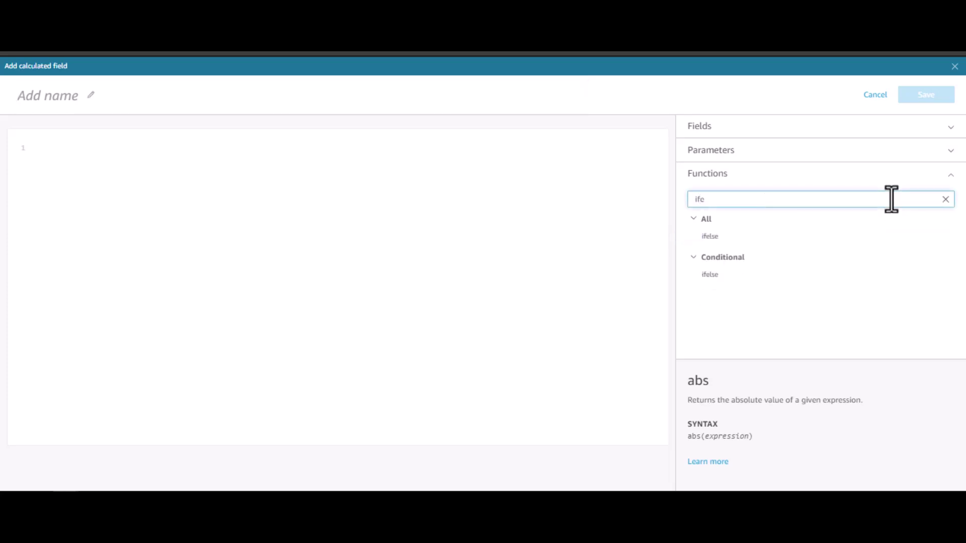
pyautogui.click(709, 274)
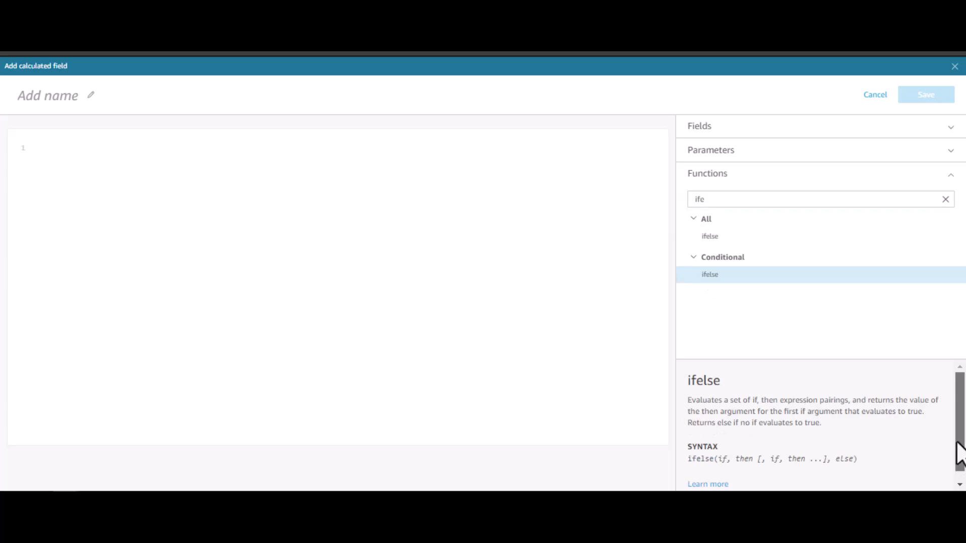
pyautogui.moveTo(958, 455); pyautogui.dragTo(958, 474)
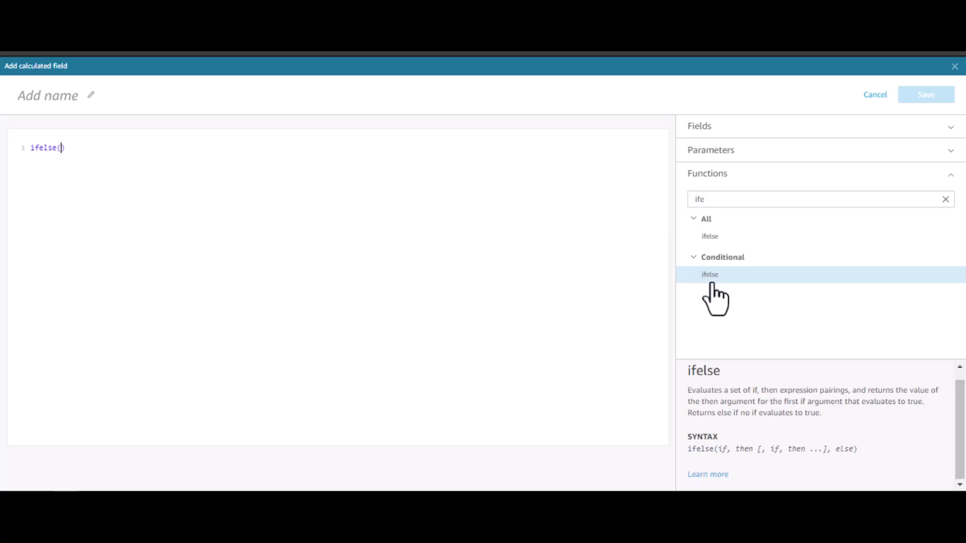
# Step: Name the calculated field 'Final Department'
pyautogui.click(33, 104)
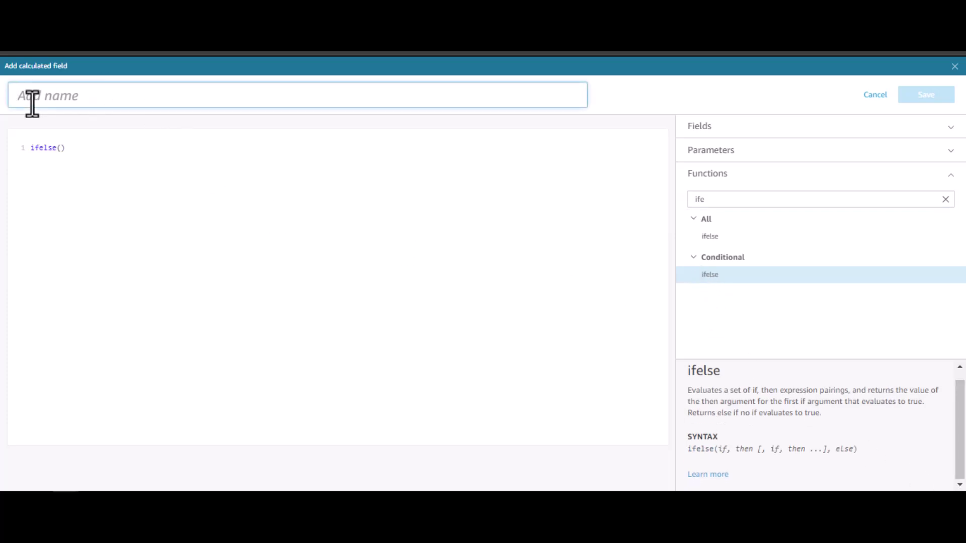
pyautogui.write('Depa')
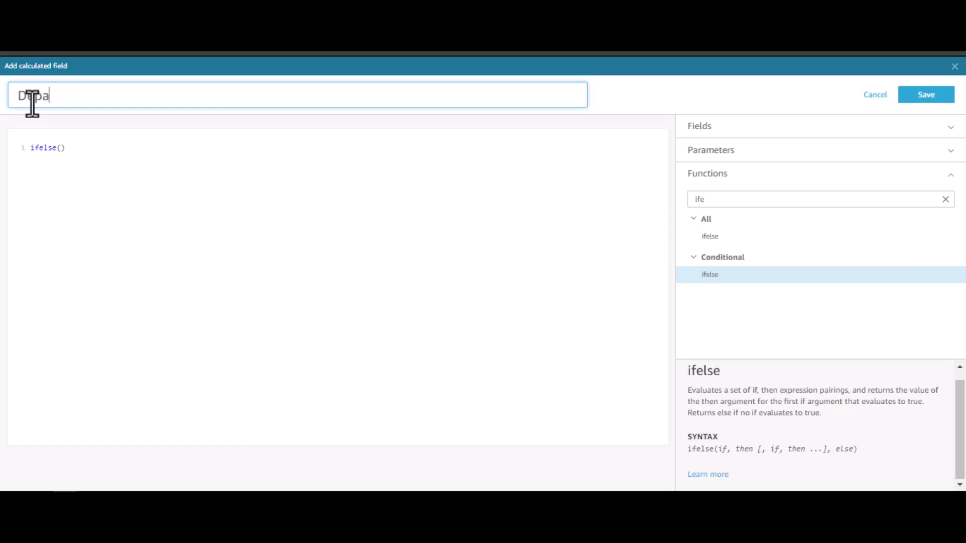
pyautogui.write('rtment')
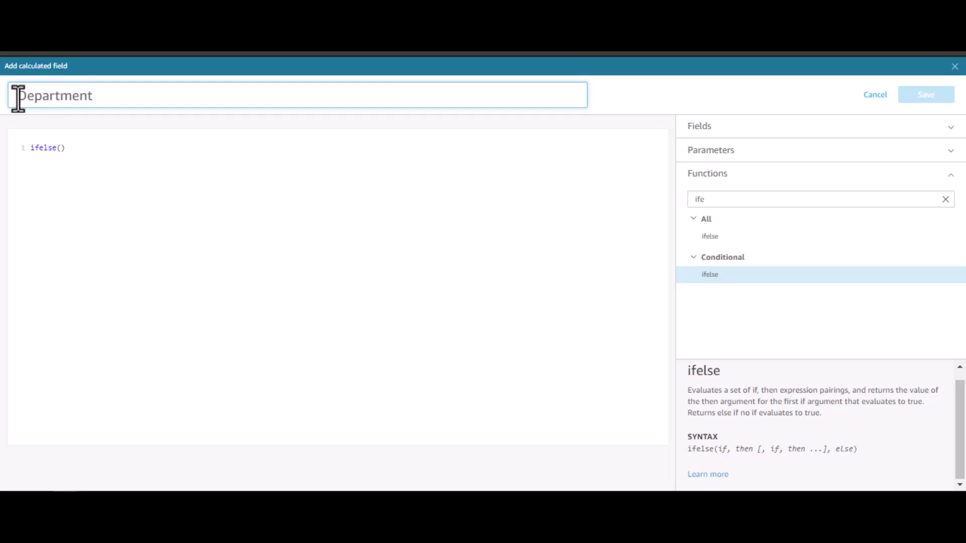
pyautogui.click(19, 96)
pyautogui.write('Final')
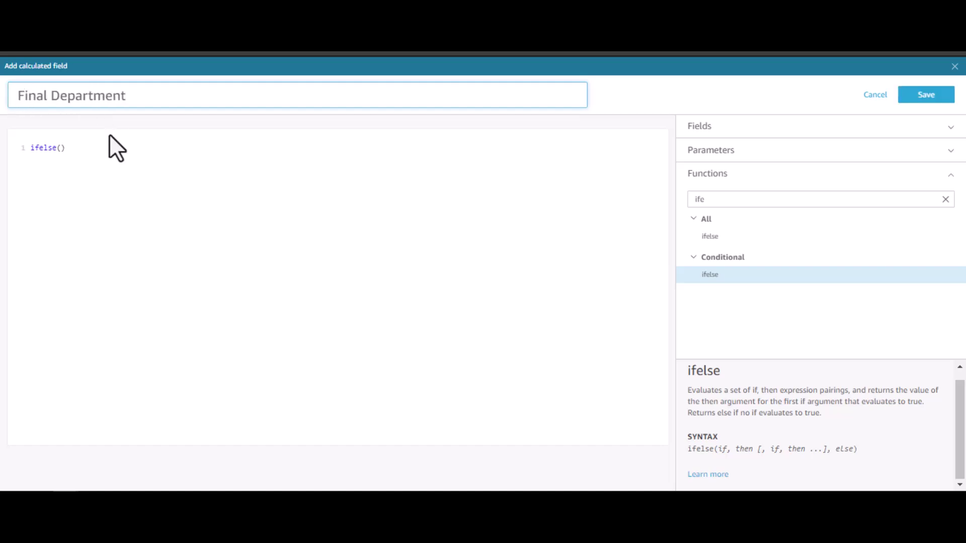
pyautogui.click(66, 148)
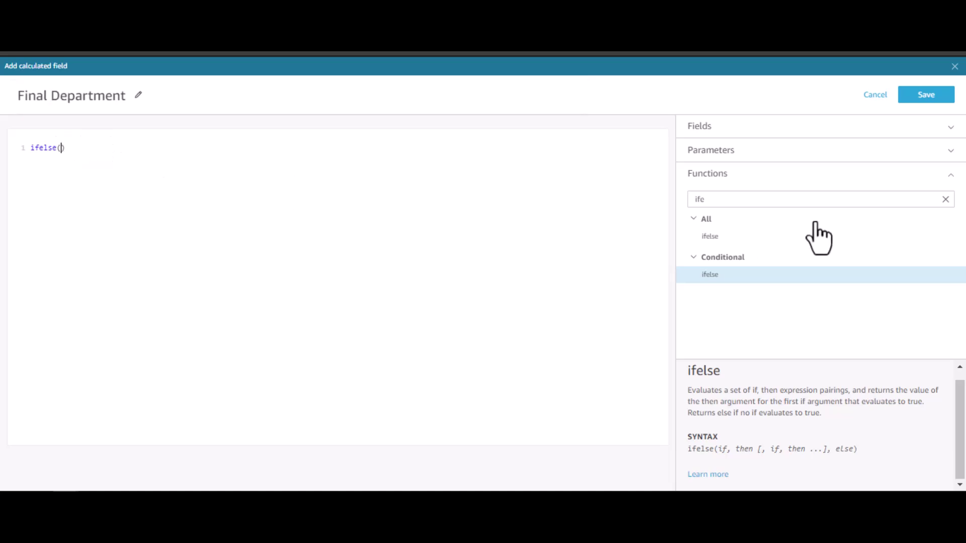
# Step: Make the ifelse condition isNull({New Department})
pyautogui.click(817, 128)
pyautogui.click(818, 127)
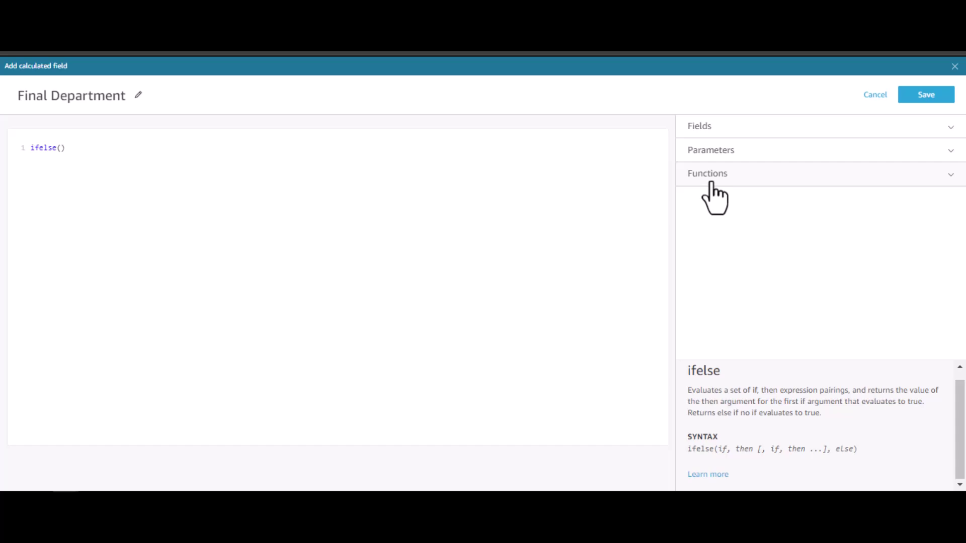
pyautogui.click(736, 130)
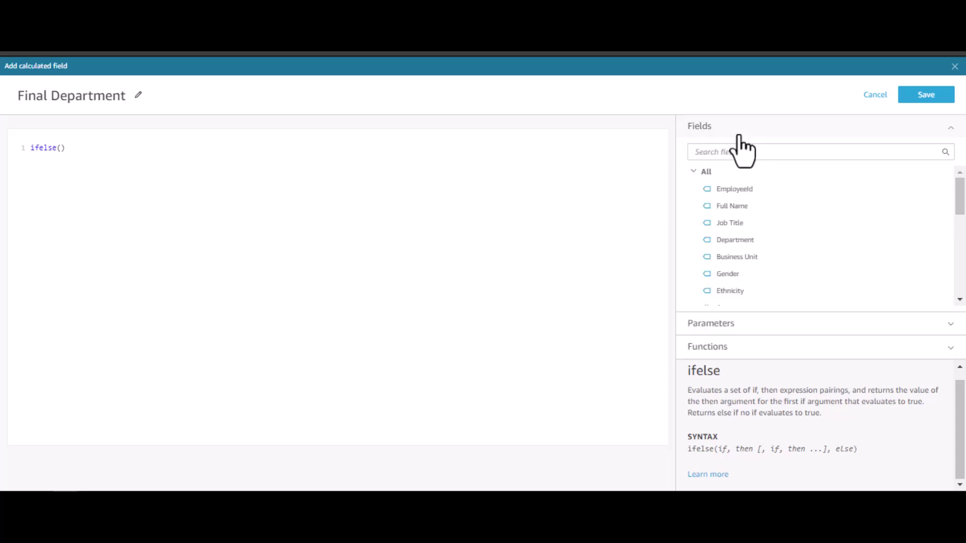
pyautogui.moveTo(962, 209); pyautogui.dragTo(963, 287)
pyautogui.click(734, 186)
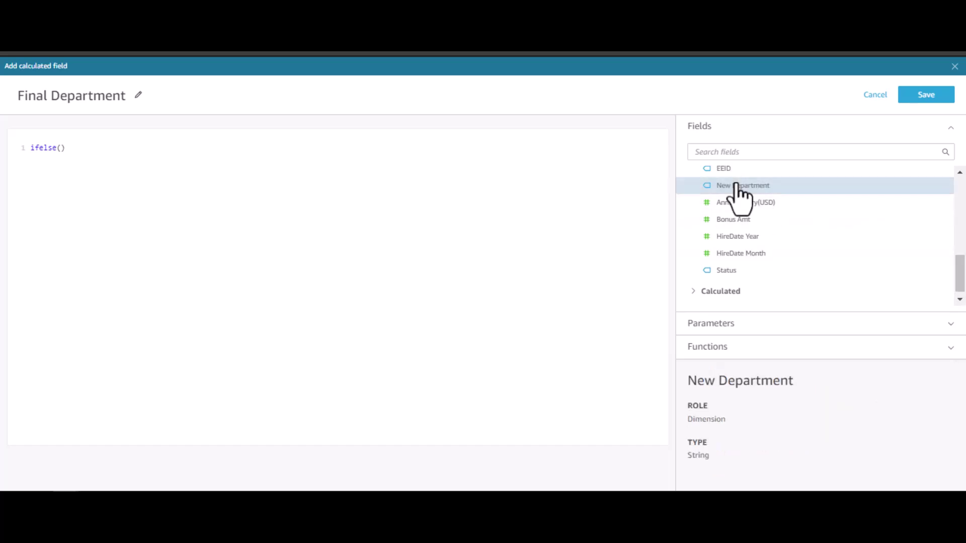
pyautogui.click(61, 149)
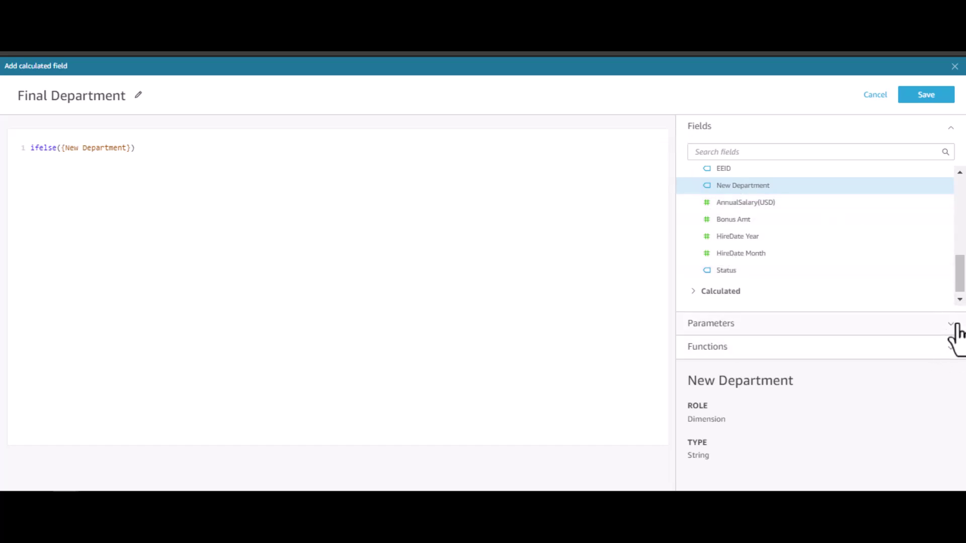
pyautogui.click(956, 347)
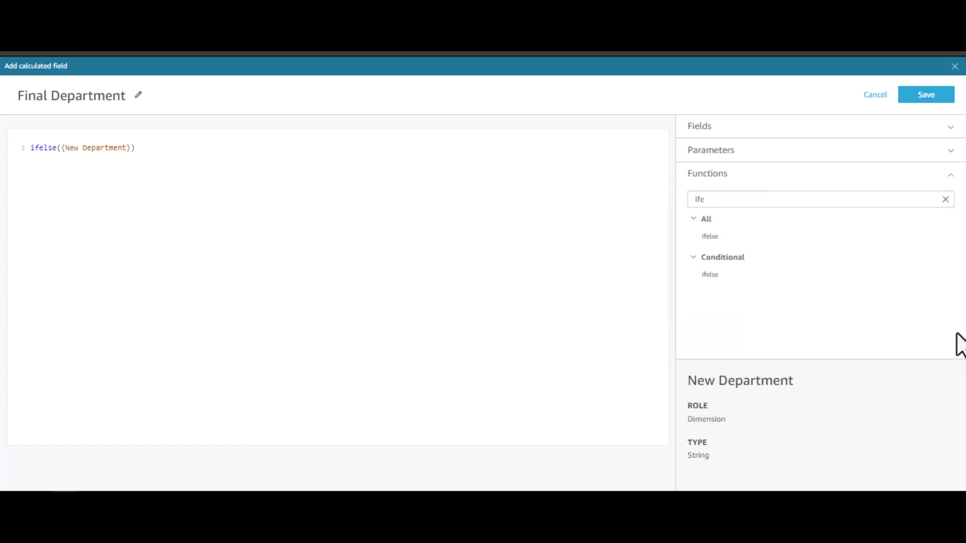
pyautogui.doubleClick(707, 202)
pyautogui.write('isn')
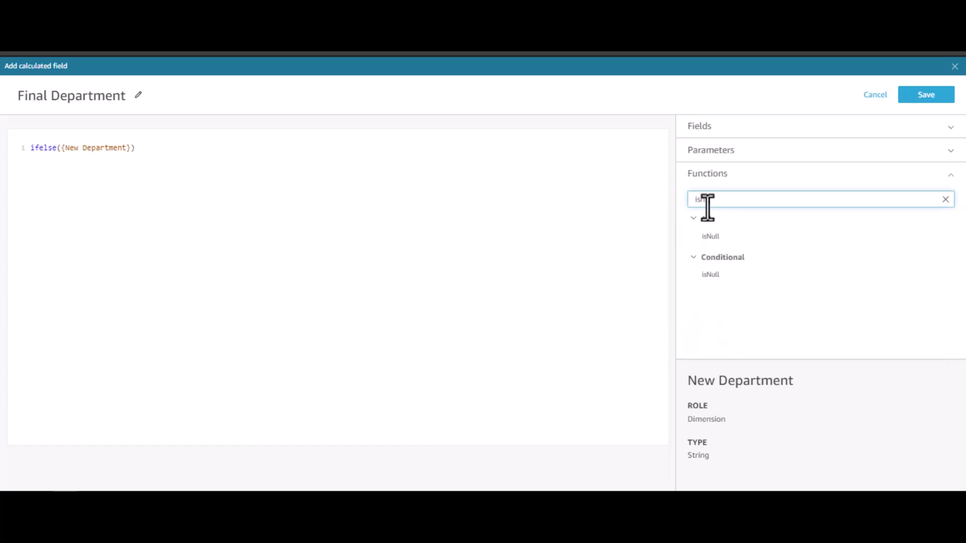
pyautogui.write('u')
pyautogui.click(709, 238)
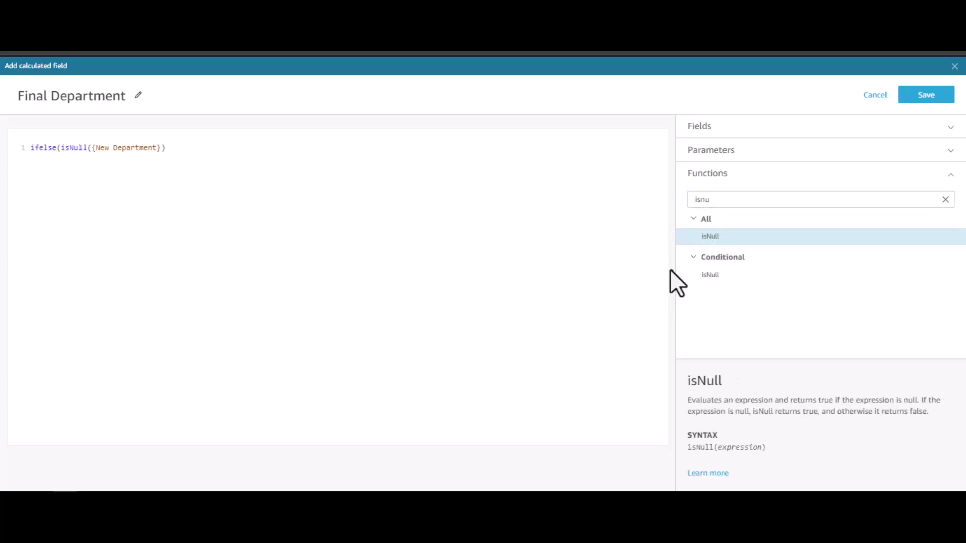
# Step: Complete the formula with {Department} and {New Department} branches and save the field
pyautogui.click(182, 148)
pyautogui.click(719, 126)
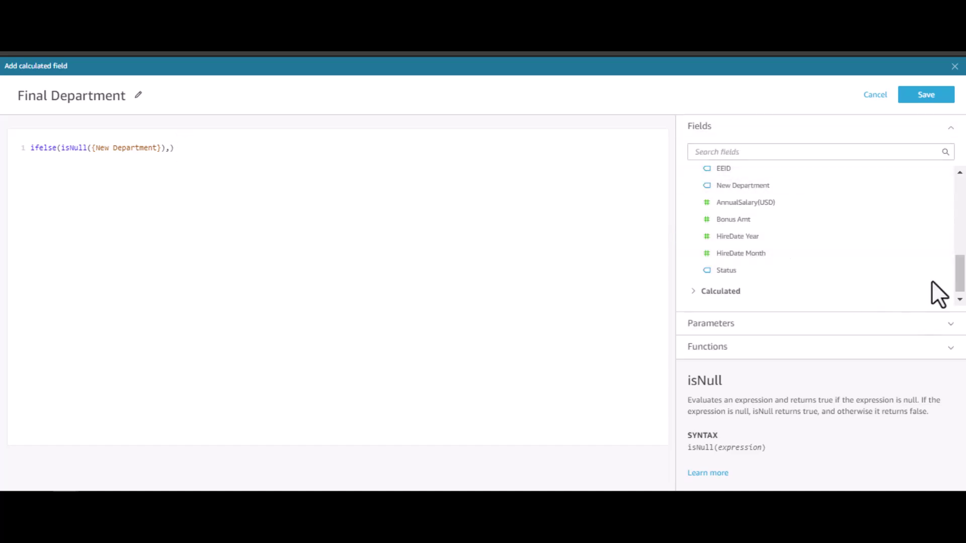
pyautogui.moveTo(955, 278); pyautogui.dragTo(955, 202)
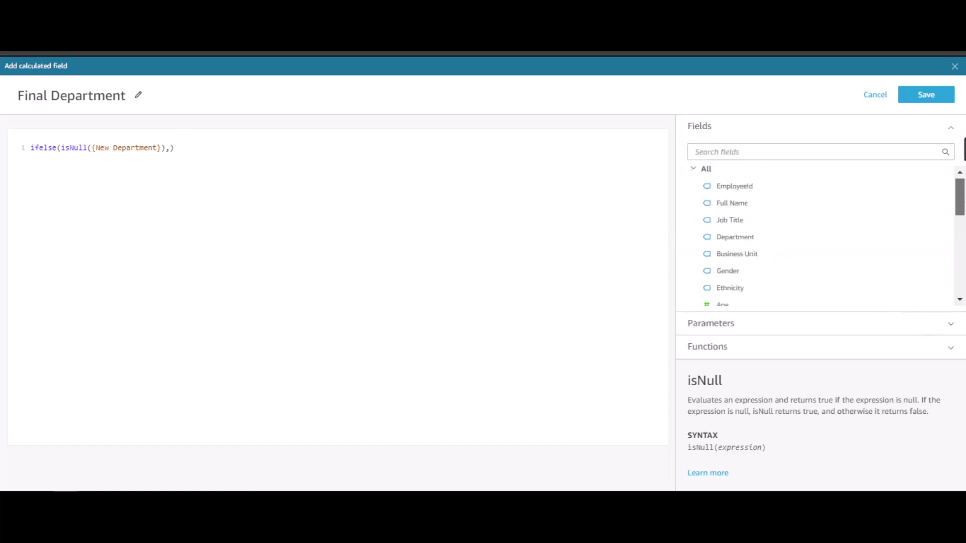
pyautogui.click(747, 245)
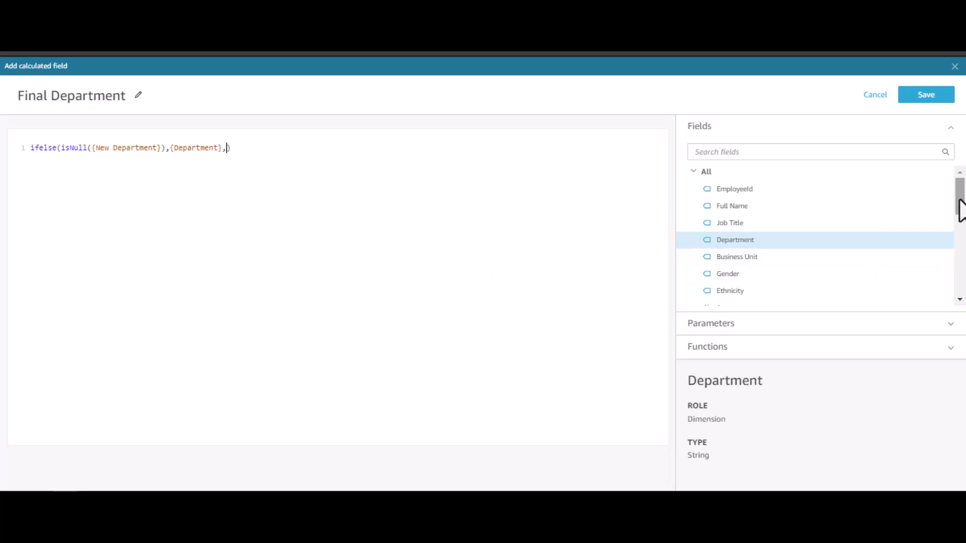
pyautogui.moveTo(959, 205); pyautogui.dragTo(963, 289)
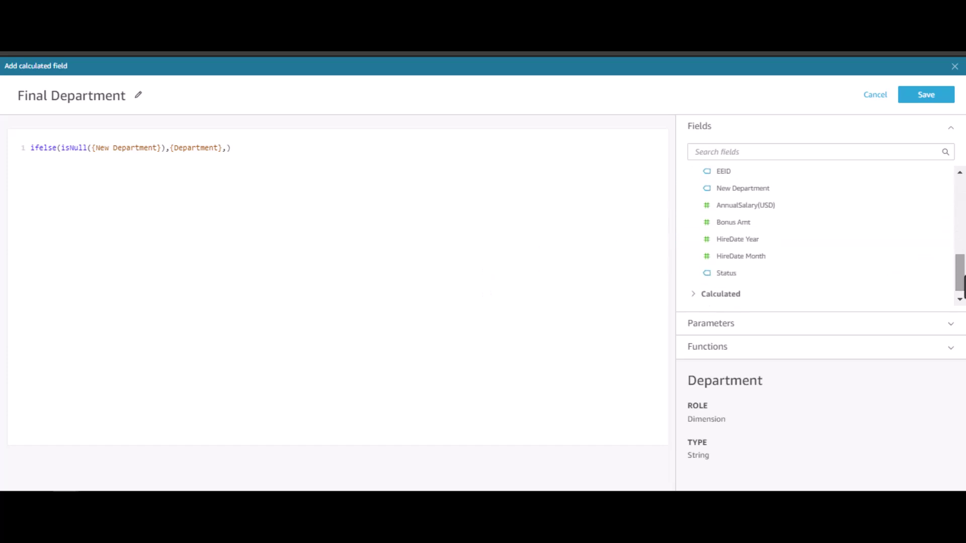
pyautogui.click(734, 189)
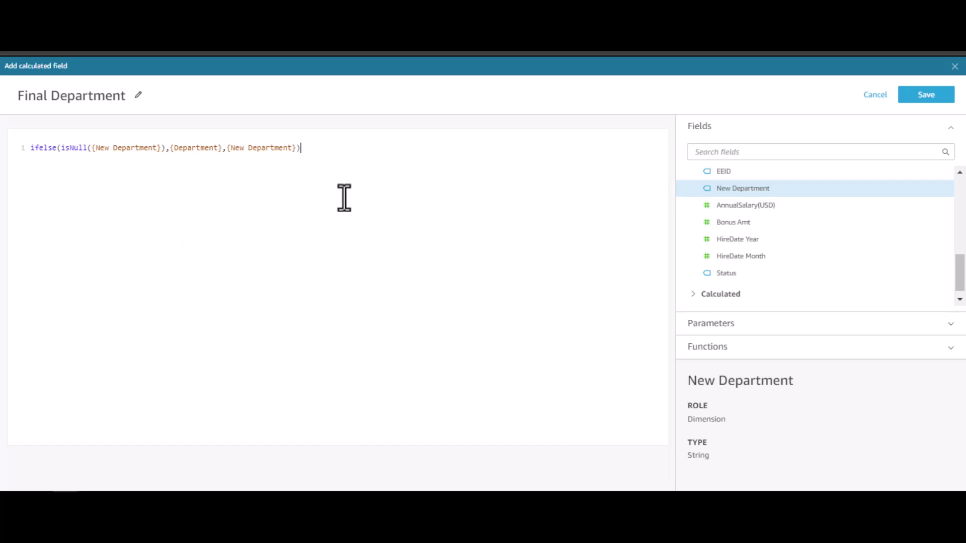
pyautogui.click(936, 96)
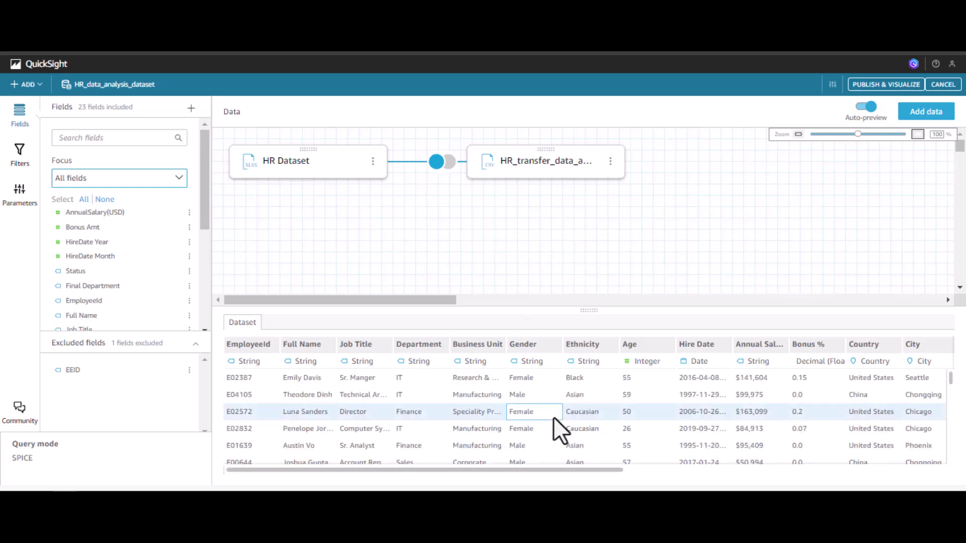
# Step: Scroll the preview to Final Department and check its values (IT, Engineering, Marketing) against New Department
pyautogui.moveTo(596, 471); pyautogui.dragTo(961, 477)
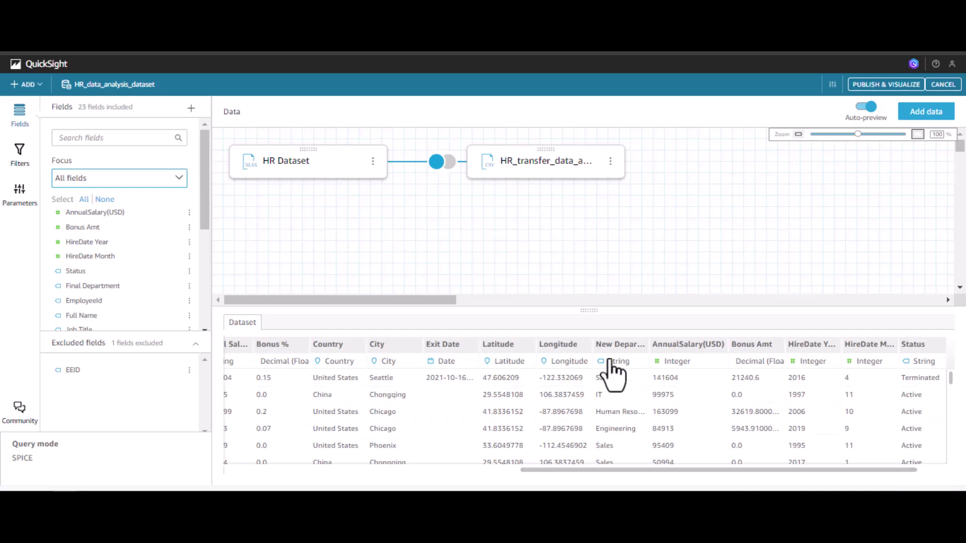
pyautogui.moveTo(644, 343)
pyautogui.mouseDown()
pyautogui.moveTo(698, 344)
pyautogui.moveTo(635, 346)
pyautogui.mouseUp()
pyautogui.moveTo(634, 473); pyautogui.dragTo(803, 487)
pyautogui.scroll(-5, 954, 394)
pyautogui.scroll(5, 955, 387)
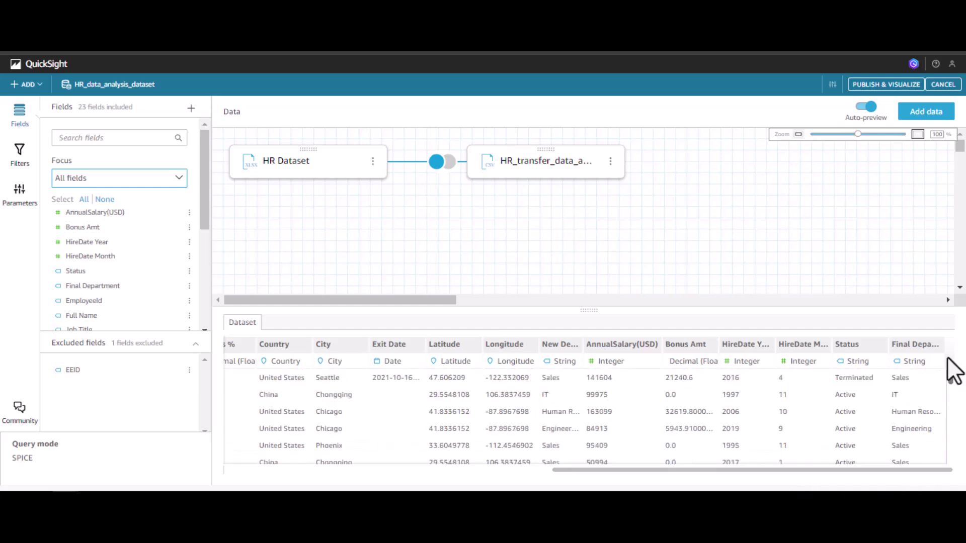
pyautogui.scroll(-5, 954, 373)
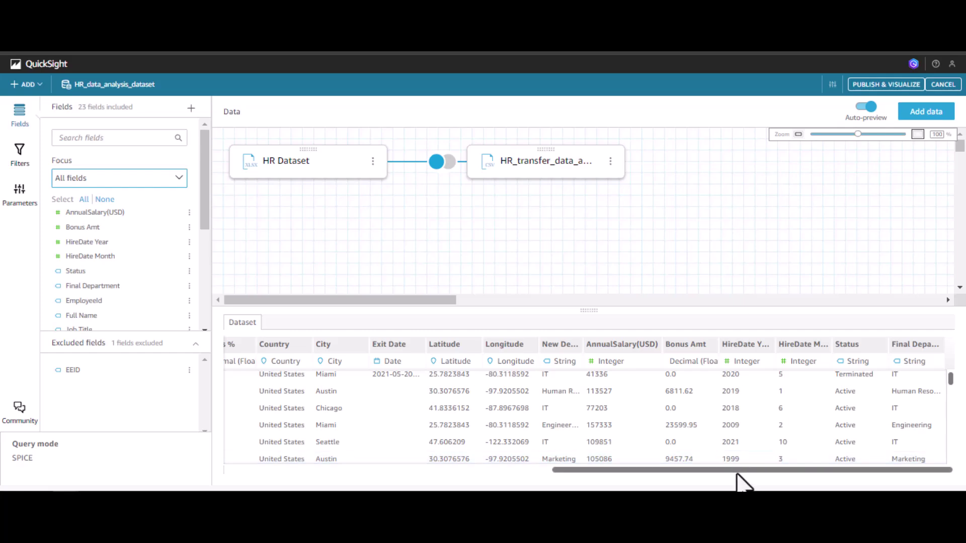
pyautogui.moveTo(739, 476); pyautogui.dragTo(673, 478)
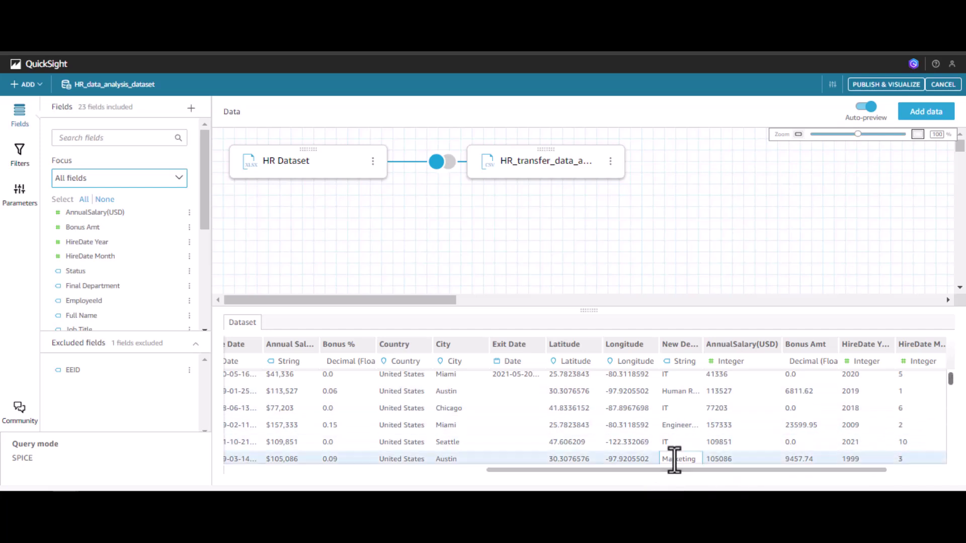
pyautogui.moveTo(688, 468); pyautogui.dragTo(598, 478)
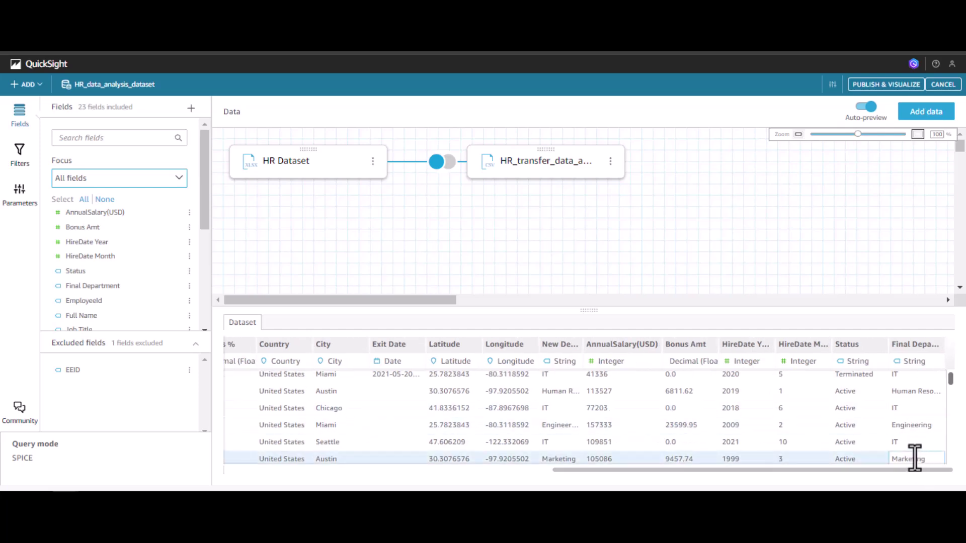
pyautogui.moveTo(206, 209); pyautogui.dragTo(203, 246)
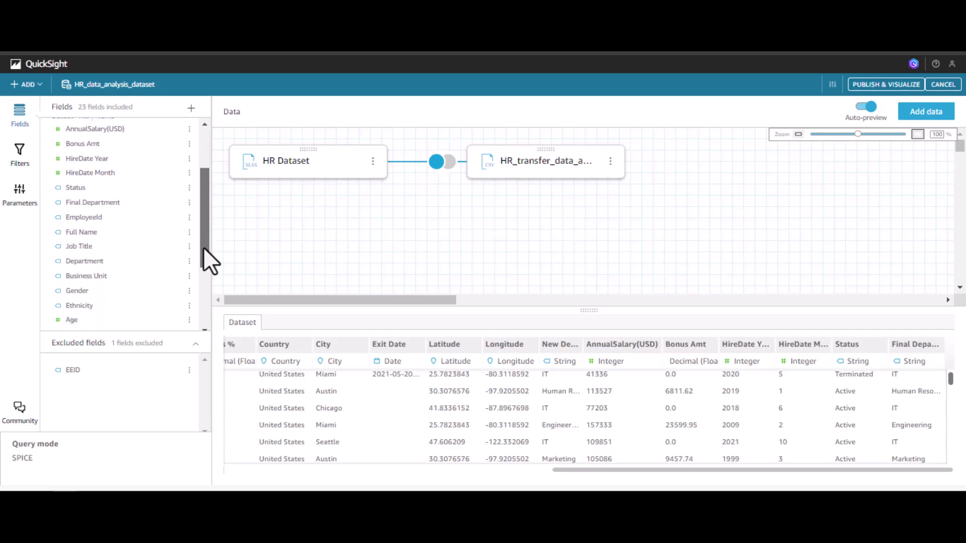
# Step: Exclude the New Department field, then publish and visualize the dataset in HR Analysis
pyautogui.click(190, 202)
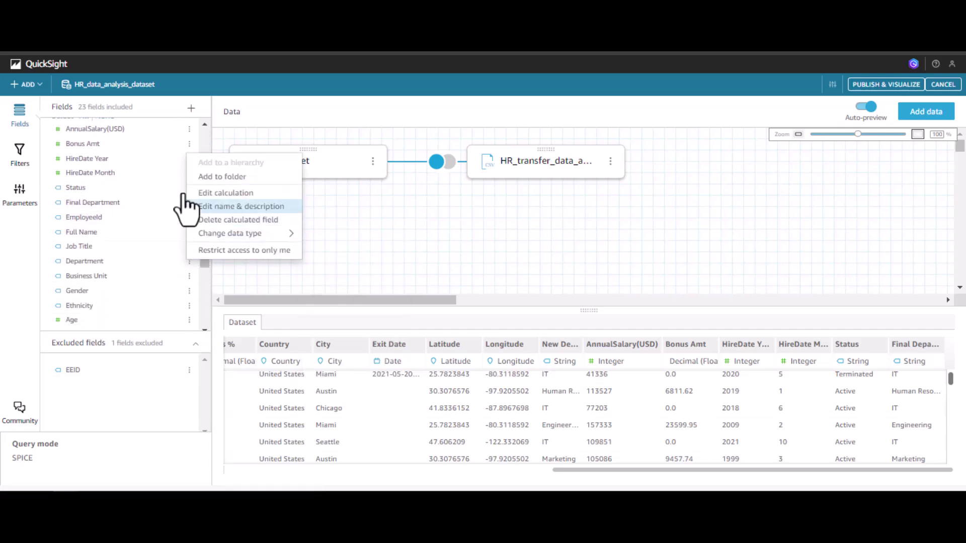
pyautogui.click(435, 222)
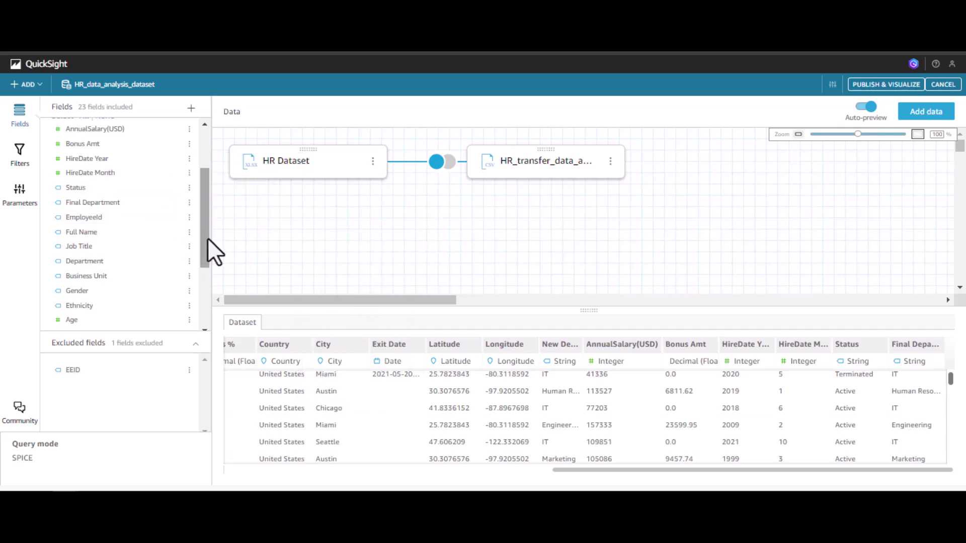
pyautogui.moveTo(207, 238); pyautogui.dragTo(206, 314)
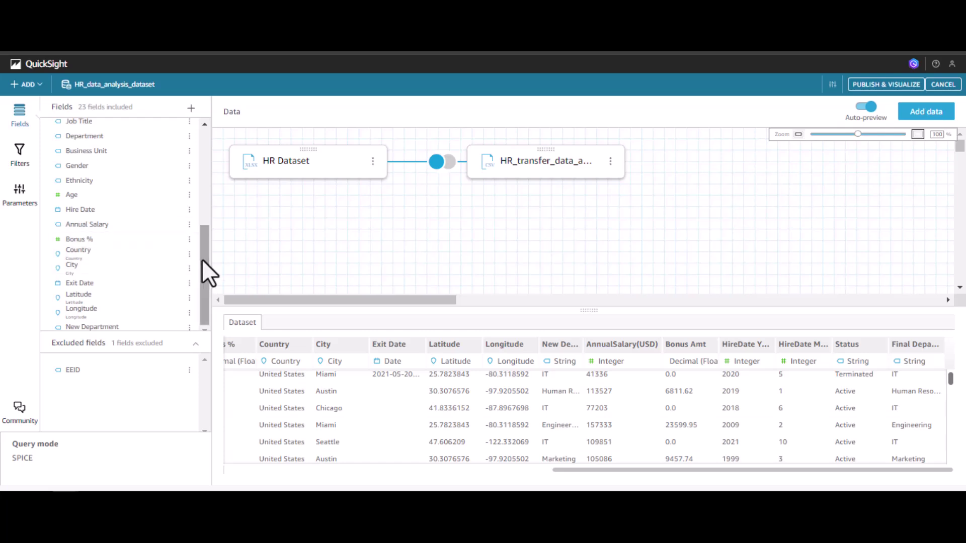
pyautogui.moveTo(202, 259); pyautogui.dragTo(210, 292)
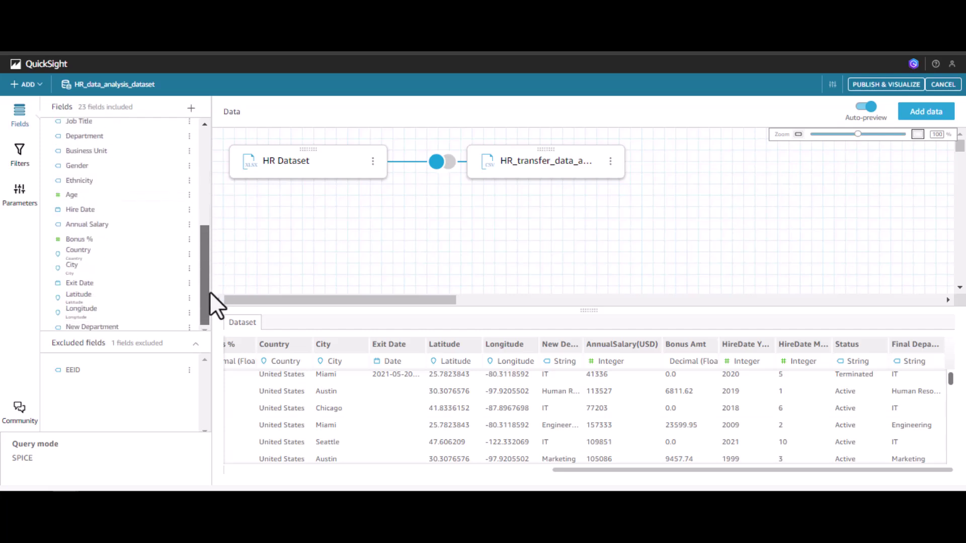
pyautogui.click(190, 327)
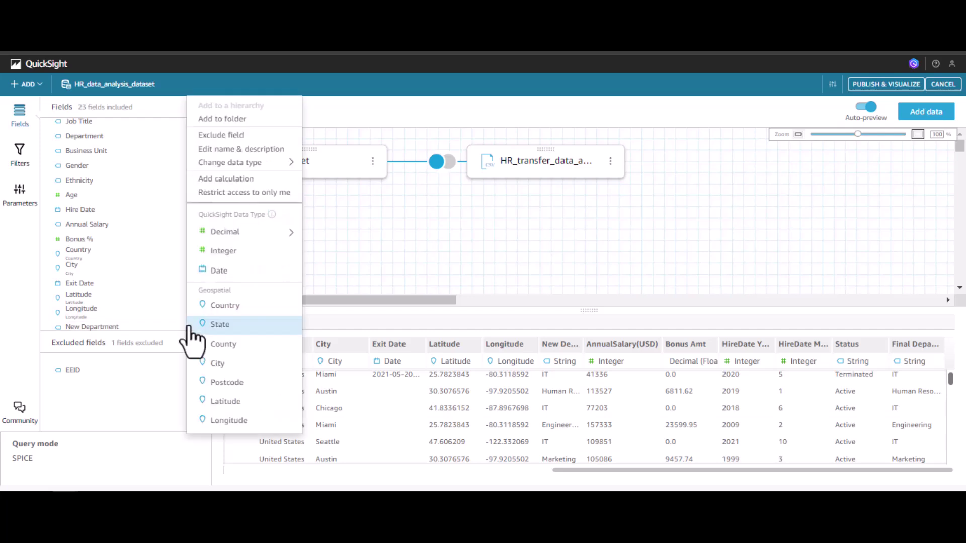
pyautogui.click(224, 135)
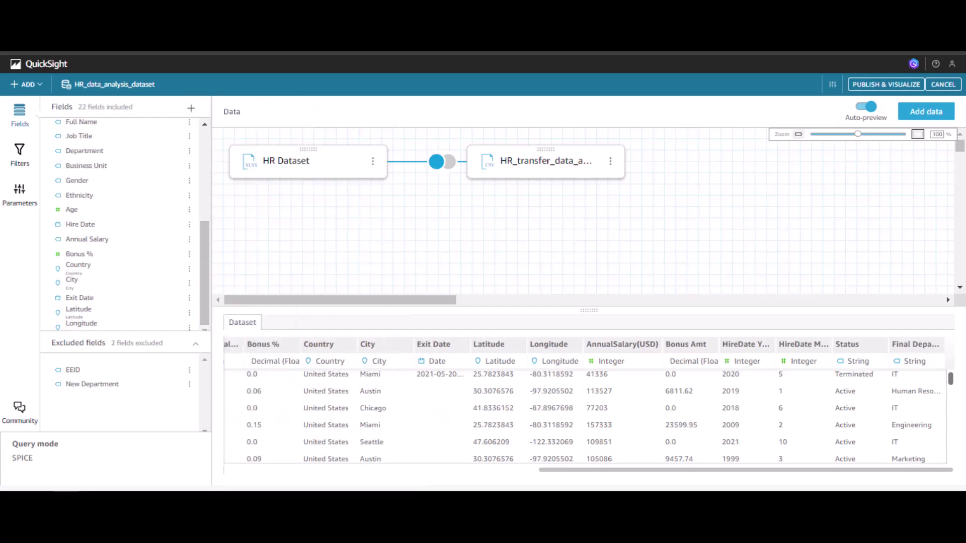
pyautogui.click(882, 85)
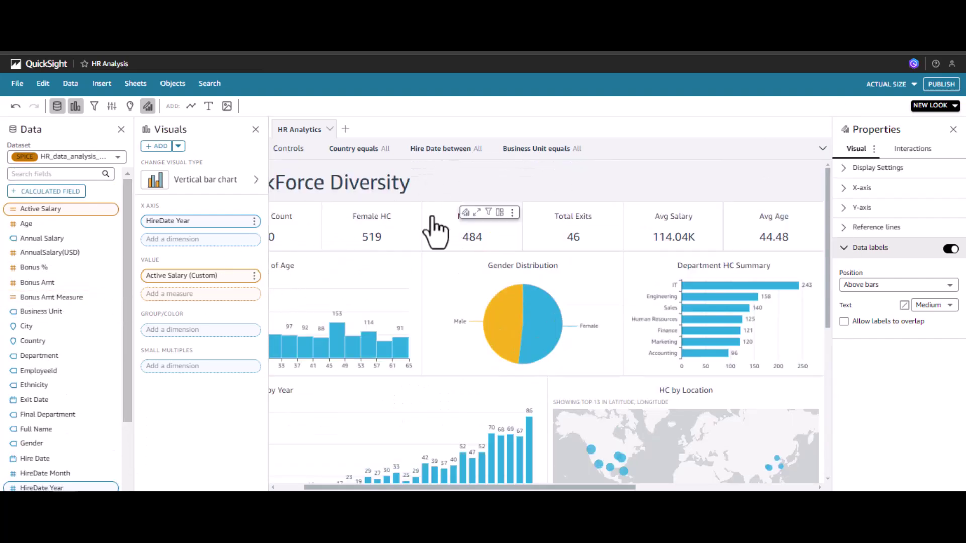
# Step: Swap Department for Final Department on the Department HC Summary chart's Y axis
pyautogui.click(651, 277)
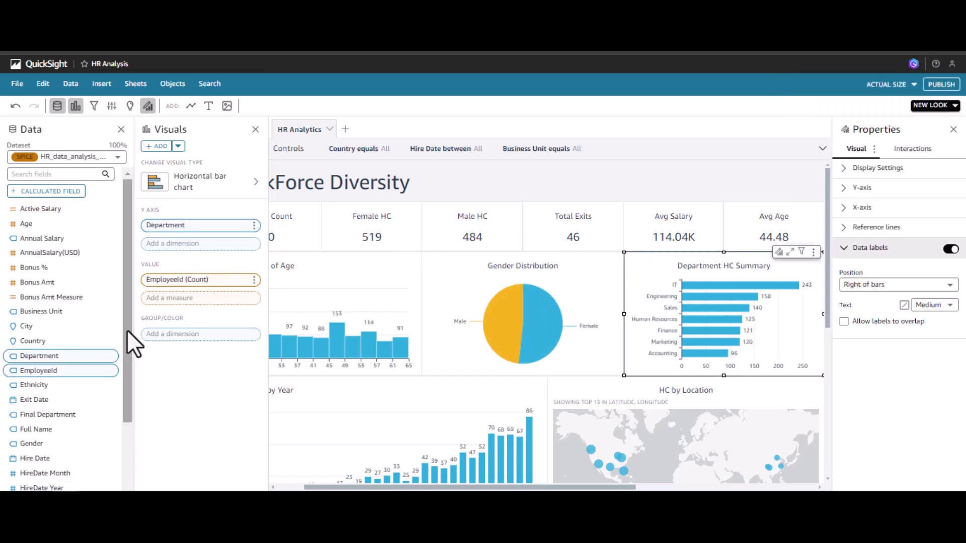
pyautogui.moveTo(127, 330); pyautogui.dragTo(132, 461)
pyautogui.scroll(-1, 43, 308)
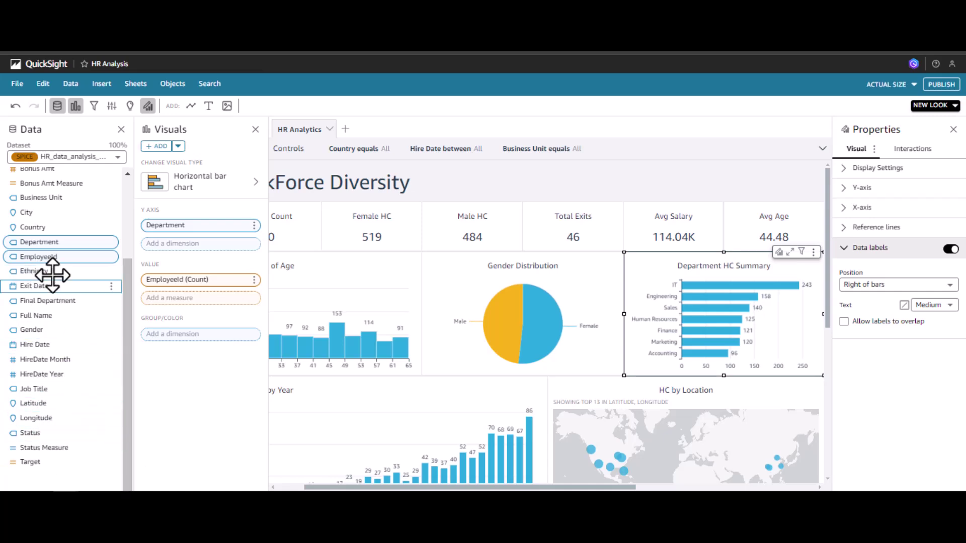
pyautogui.moveTo(42, 304); pyautogui.dragTo(201, 233)
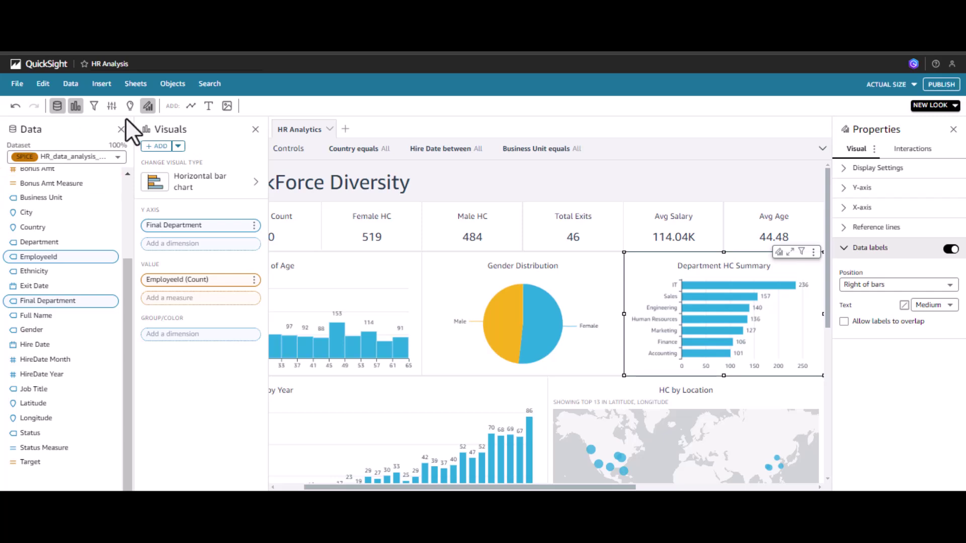
pyautogui.click(117, 158)
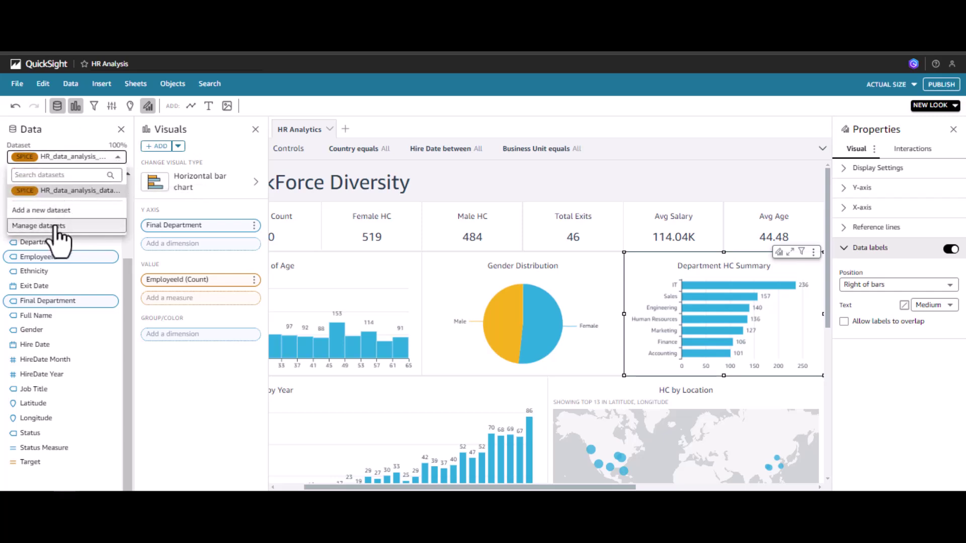
# Step: Reopen HR_data_analysis_dataset for editing from the analysis's dataset list
pyautogui.click(39, 226)
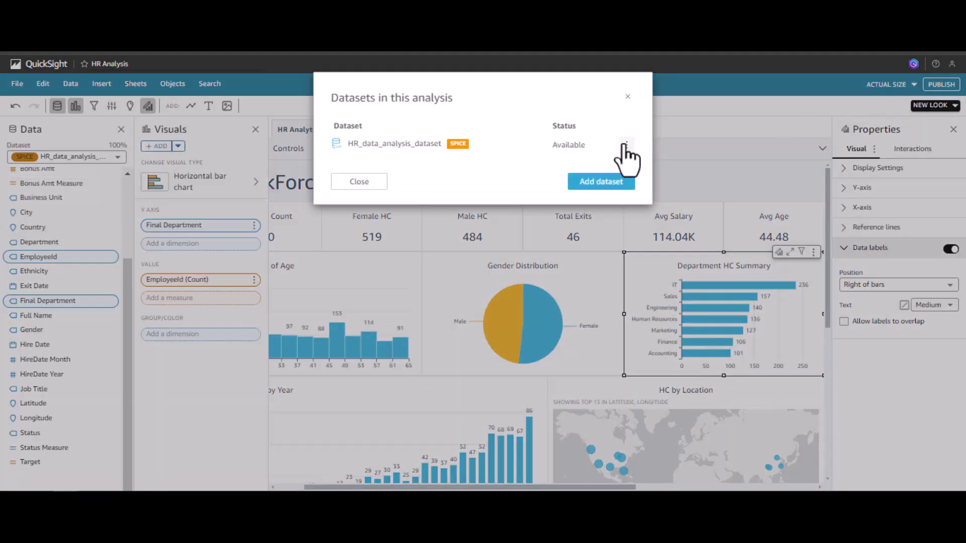
pyautogui.click(626, 146)
pyautogui.click(624, 165)
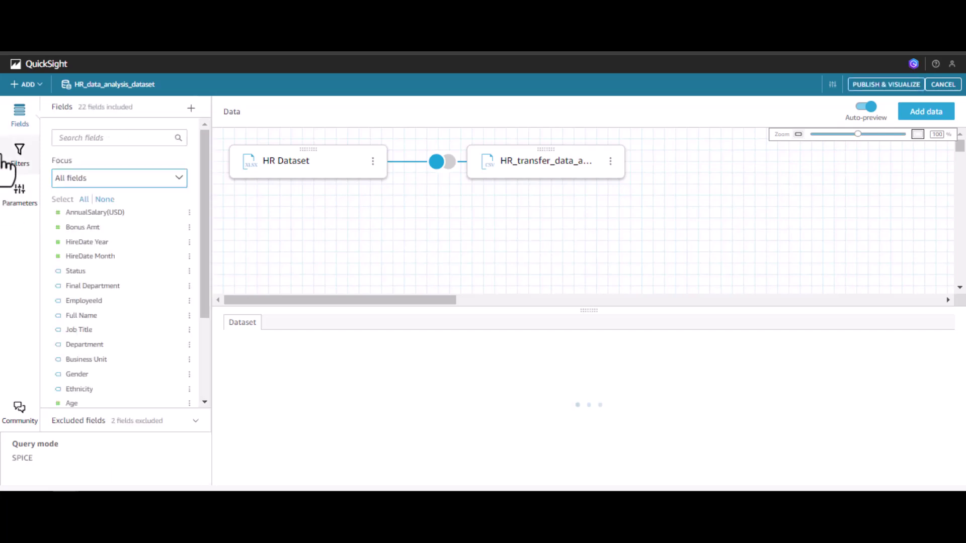
# Step: Add a Status dataset filter as a custom filter list and start entering Active
pyautogui.click(20, 154)
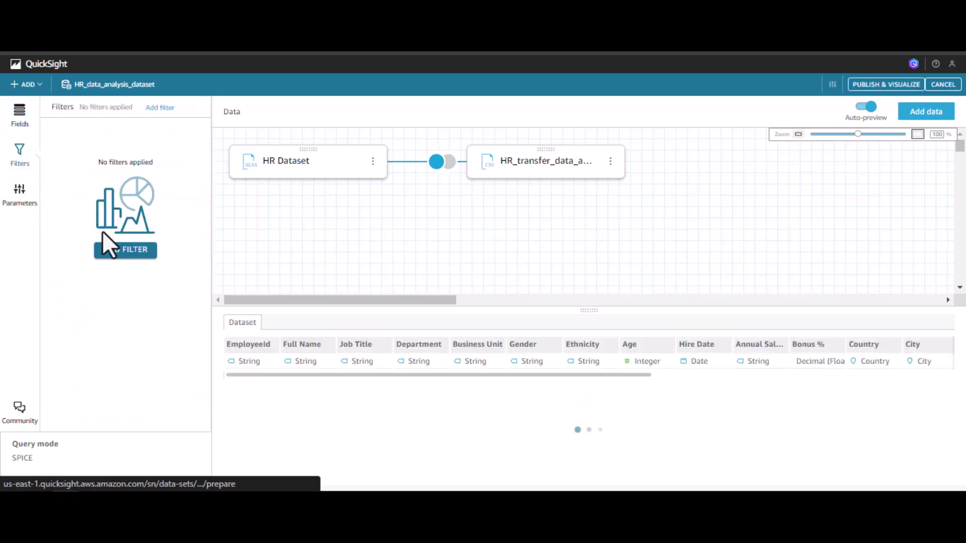
pyautogui.click(130, 250)
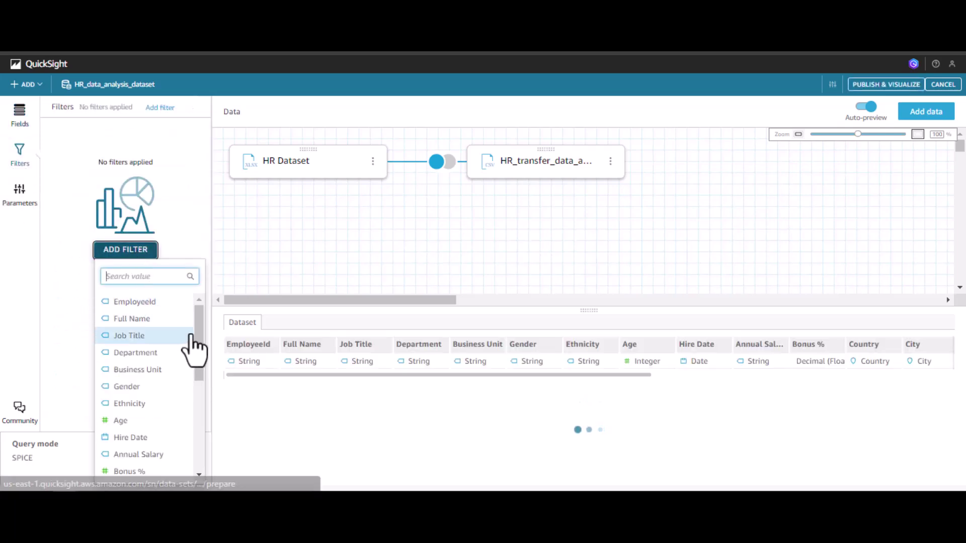
pyautogui.moveTo(197, 342); pyautogui.dragTo(202, 431)
pyautogui.click(132, 456)
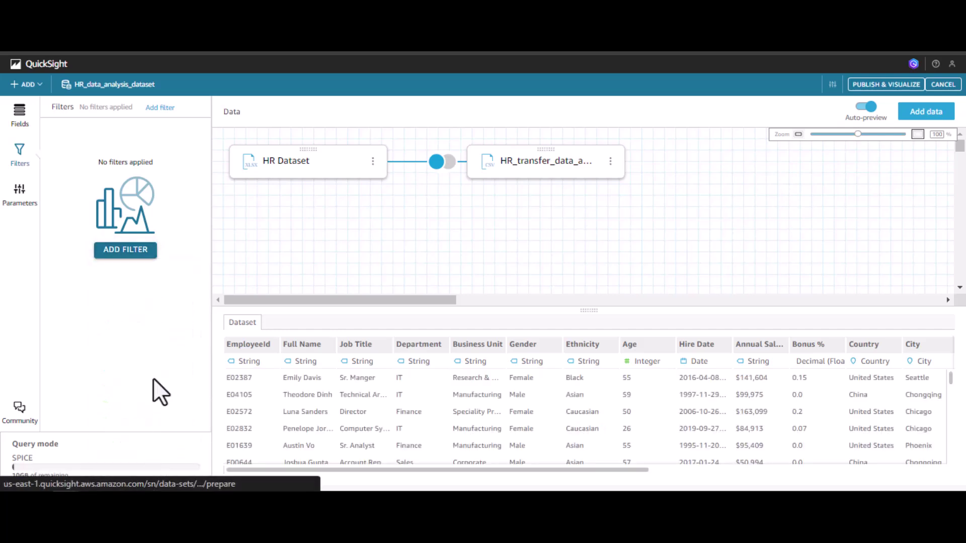
pyautogui.click(90, 146)
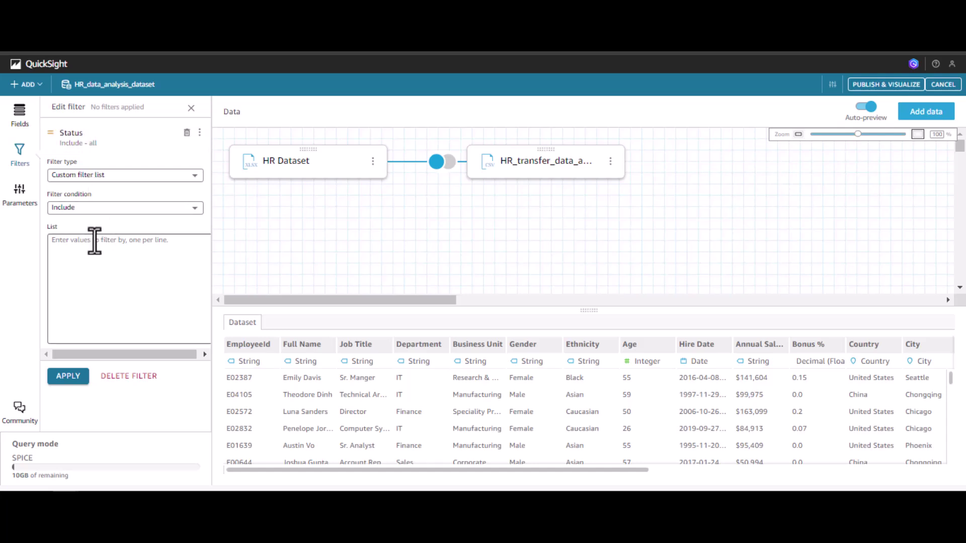
pyautogui.click(108, 177)
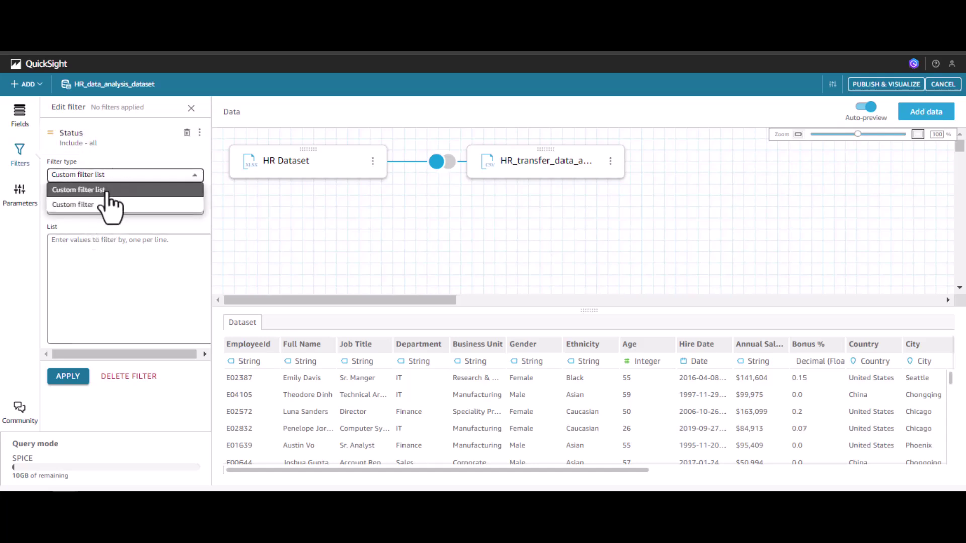
pyautogui.click(94, 241)
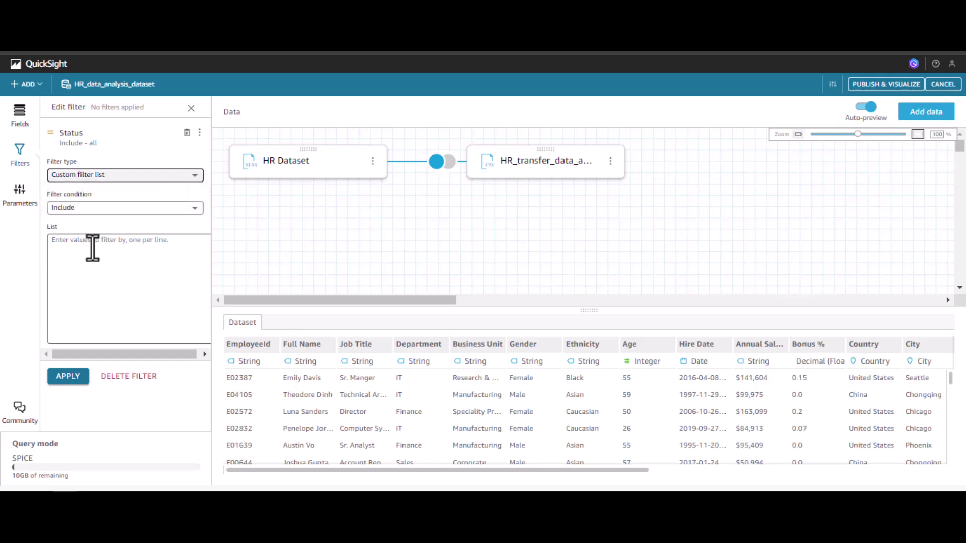
pyautogui.click(91, 247)
pyautogui.write('Active')
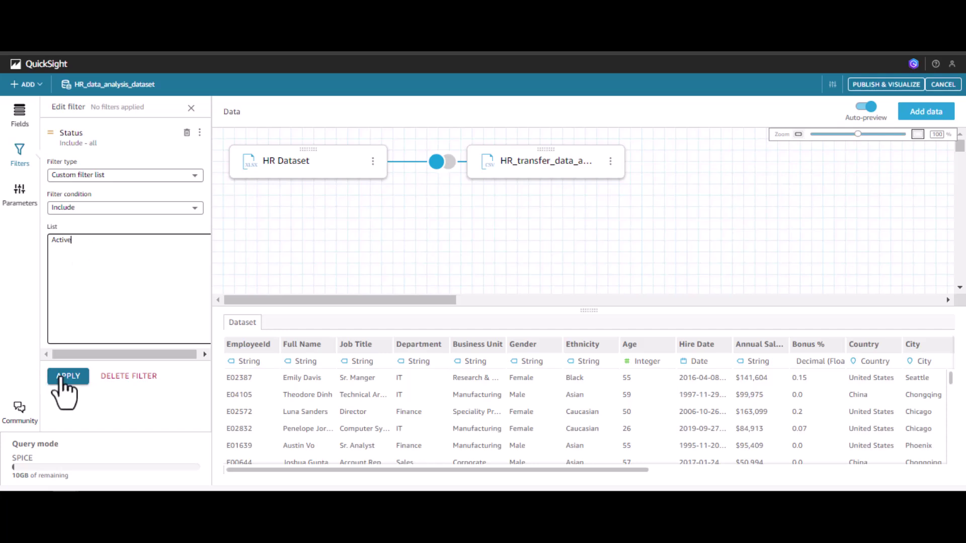
# Step: Apply the Active-only Status filter, review the data preview, then delete the filter
pyautogui.click(68, 377)
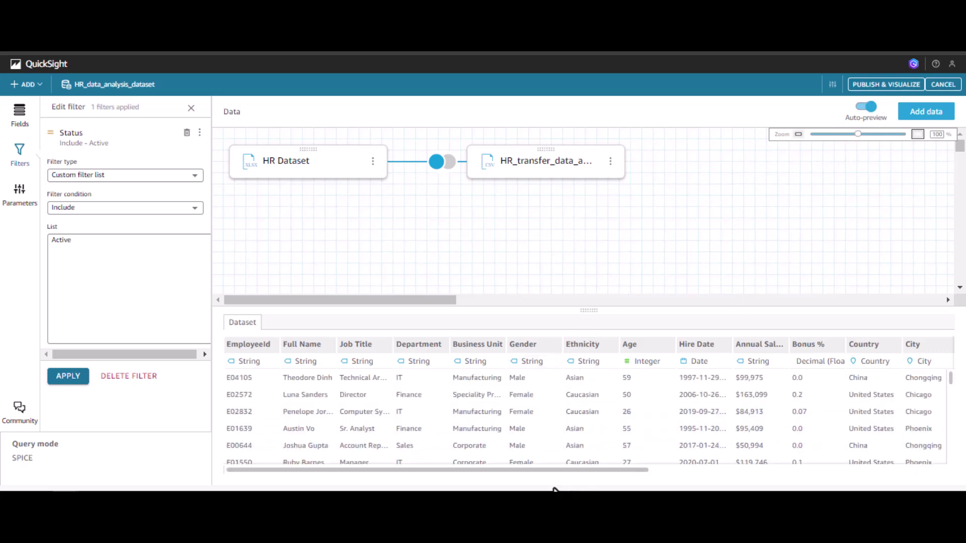
pyautogui.moveTo(598, 470); pyautogui.dragTo(896, 470)
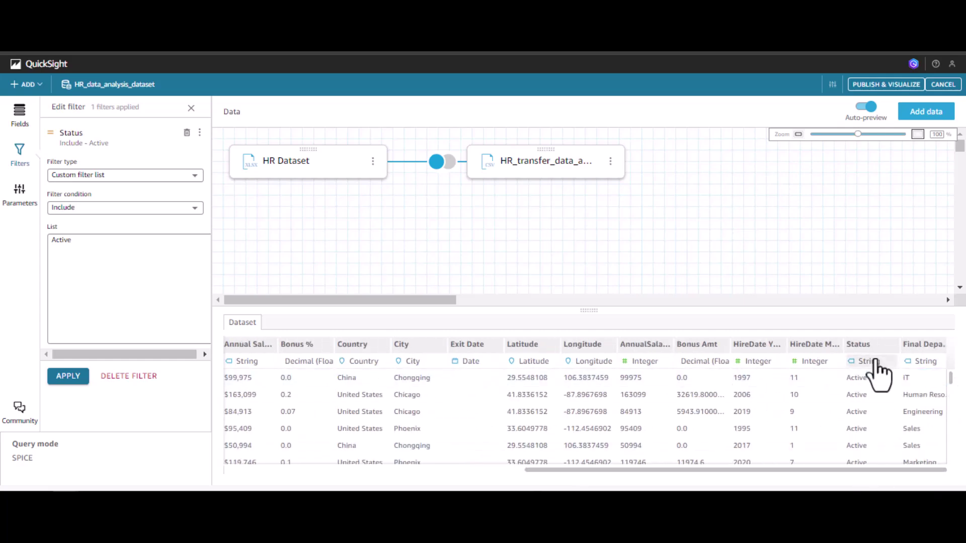
pyautogui.moveTo(953, 395); pyautogui.dragTo(953, 478)
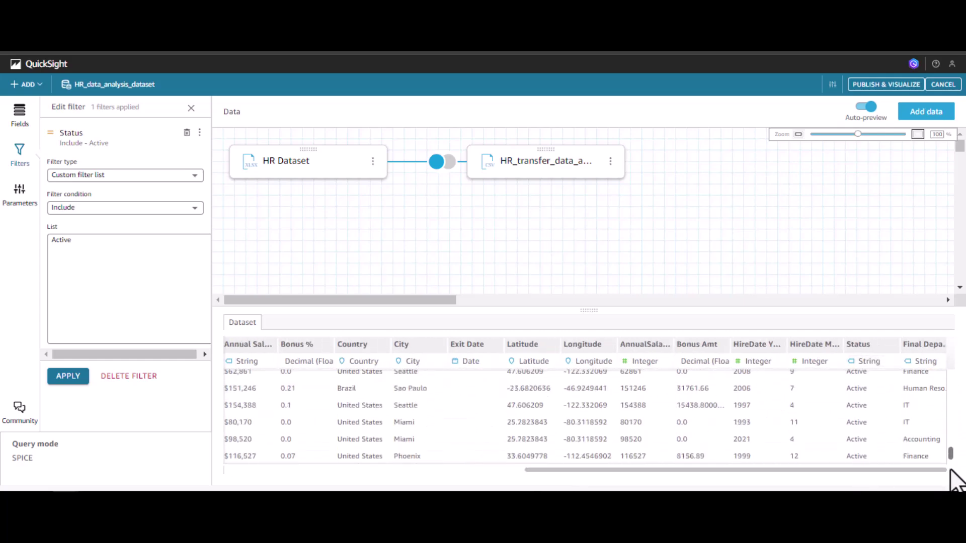
pyautogui.click(150, 377)
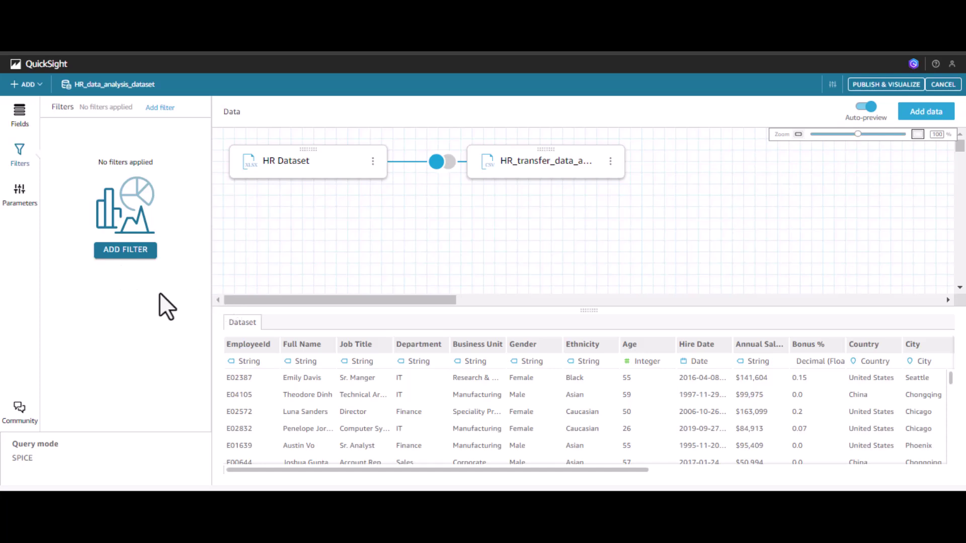
# Step: Leave EmployeeId's data type unchanged and publish the unfiltered dataset to the analysis
pyautogui.click(249, 362)
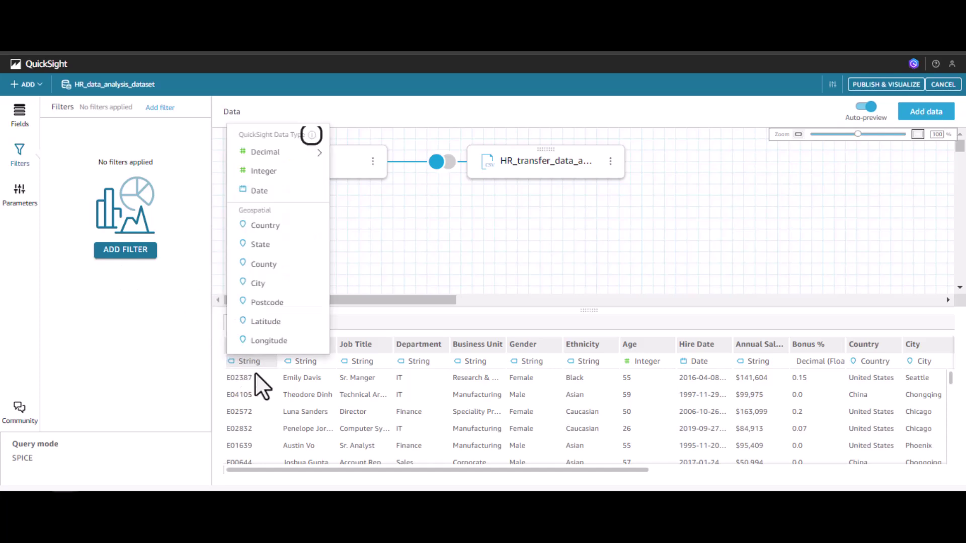
pyautogui.click(165, 342)
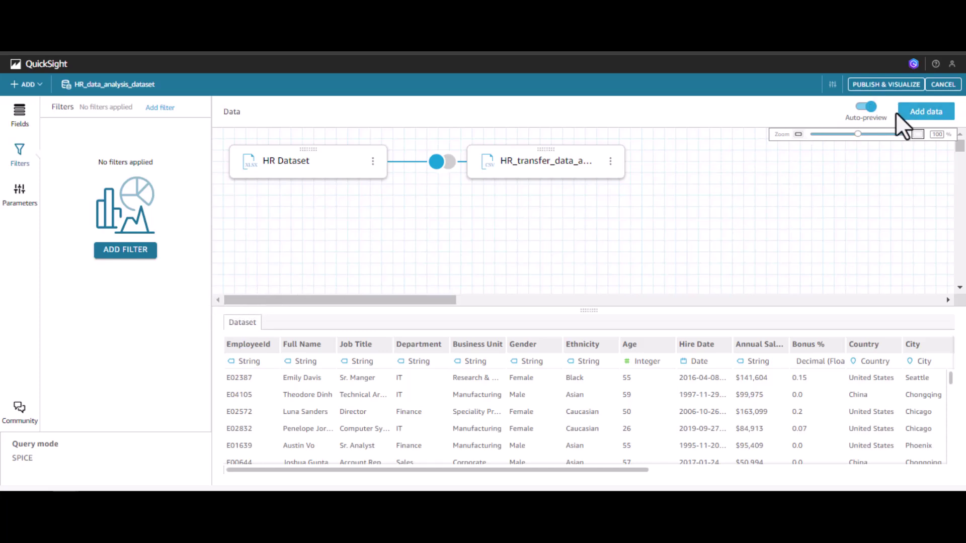
pyautogui.click(879, 87)
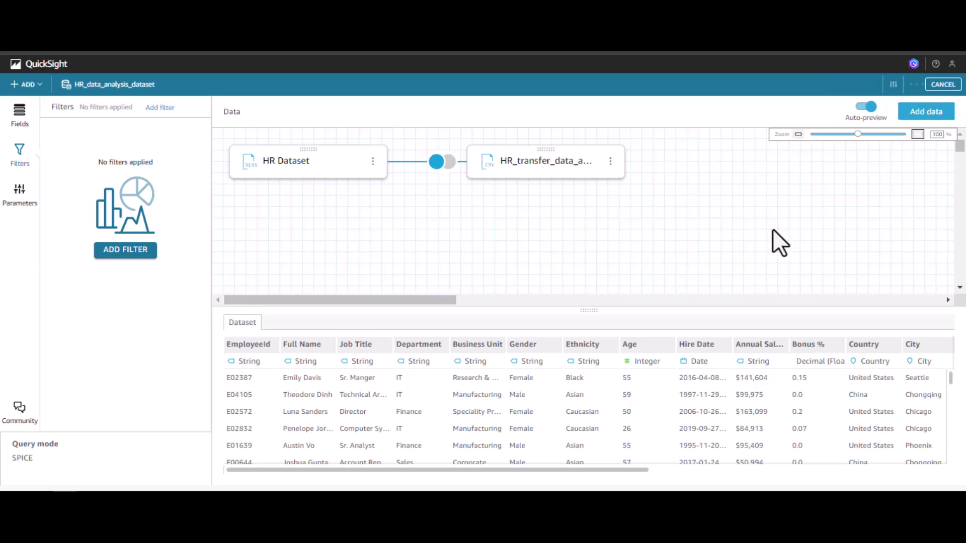